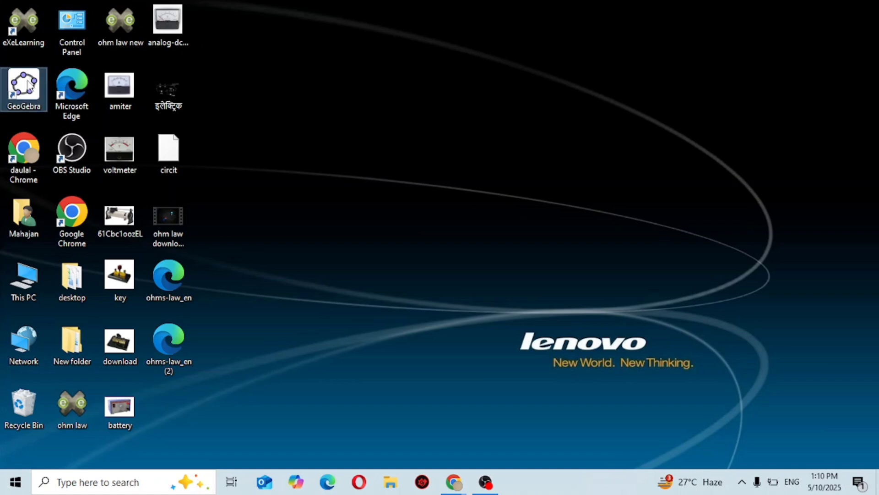
- Open GeoGebra in a maximized window and show the Graphics view's style options
double_click(28, 84)
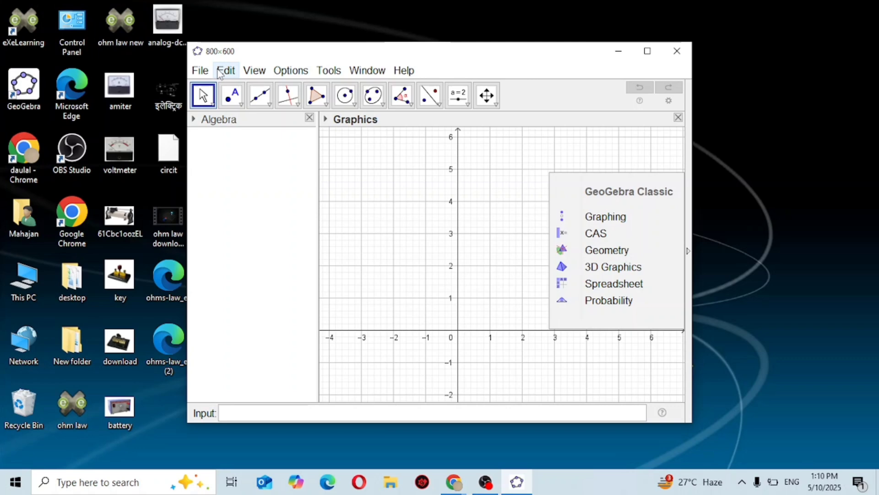
left_click(637, 46)
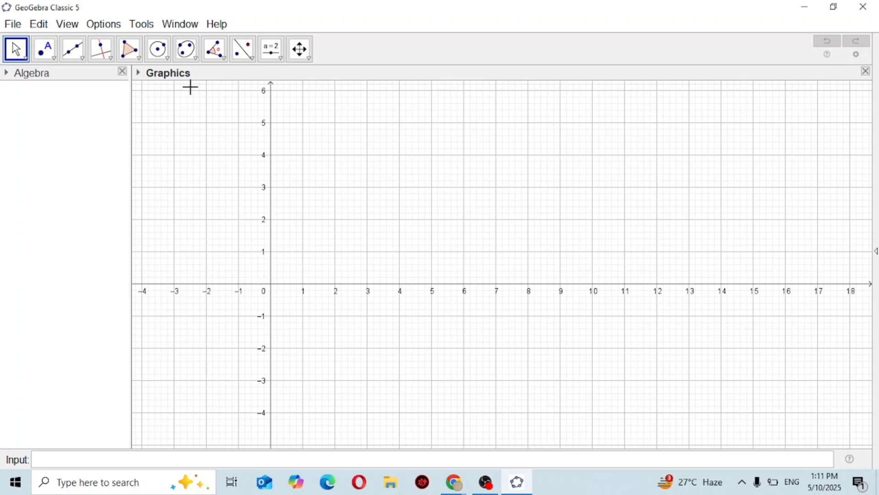
left_click(139, 73)
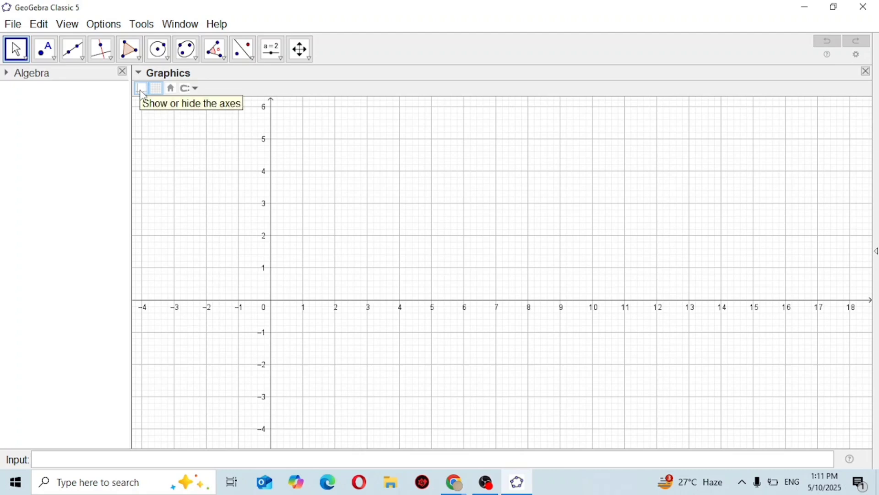
- Toggle the Graphics view's axes and then its grid off and back on
left_click(142, 90)
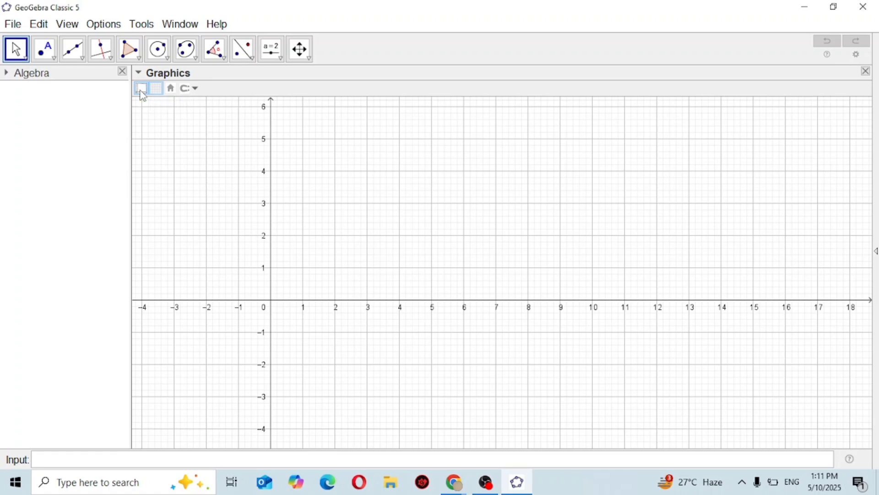
left_click(142, 89)
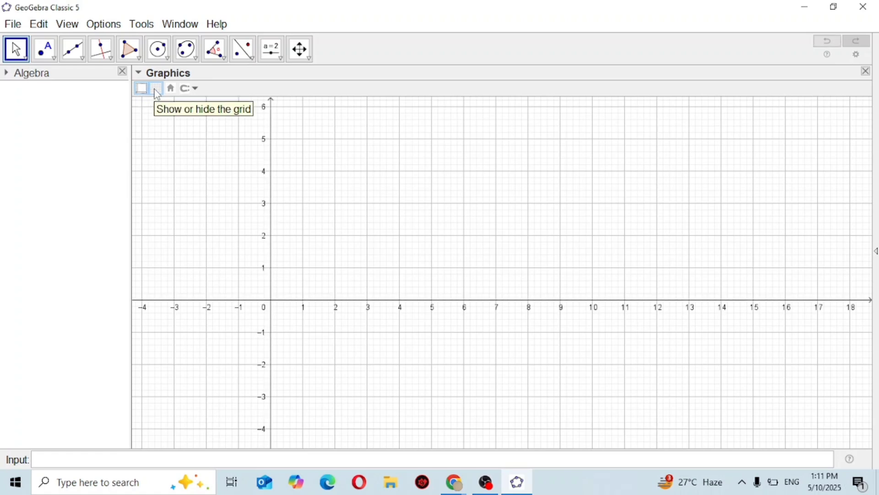
left_click(157, 91)
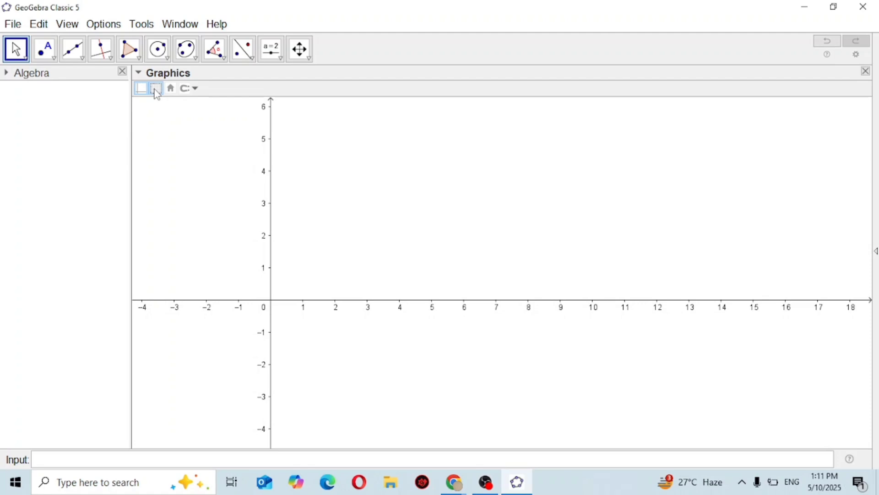
left_click(156, 91)
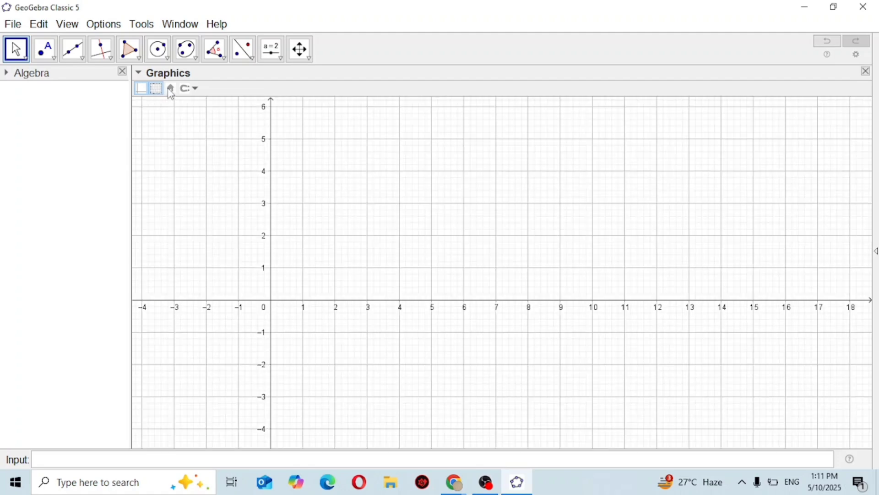
- Reset the Graphics view to its standard position and plot the line y = 0
left_click(171, 93)
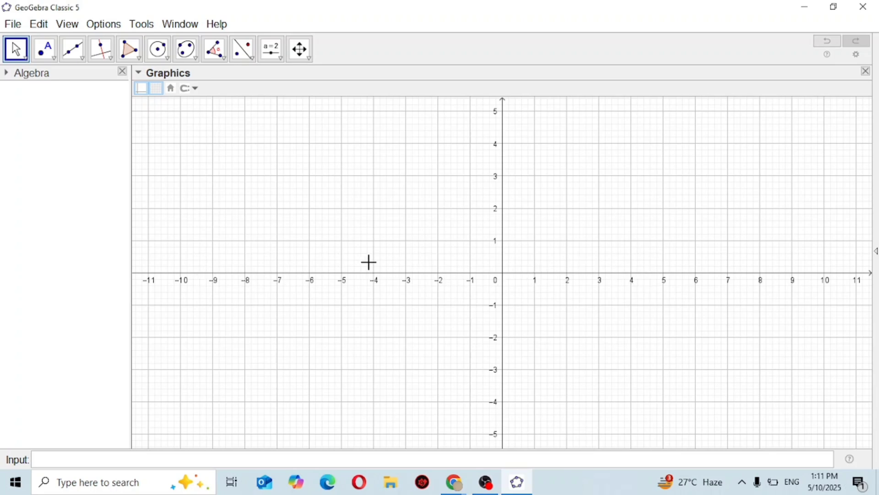
left_click(76, 461)
type("y=0")
key("Return")
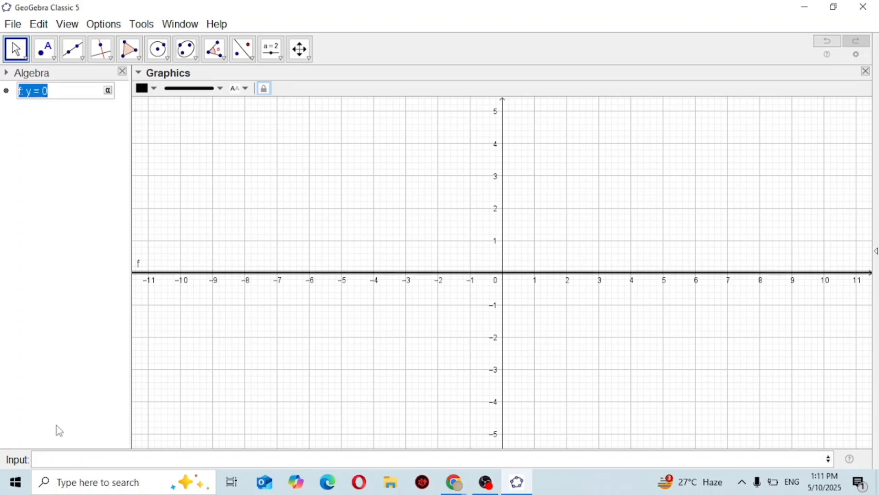
left_click(73, 131)
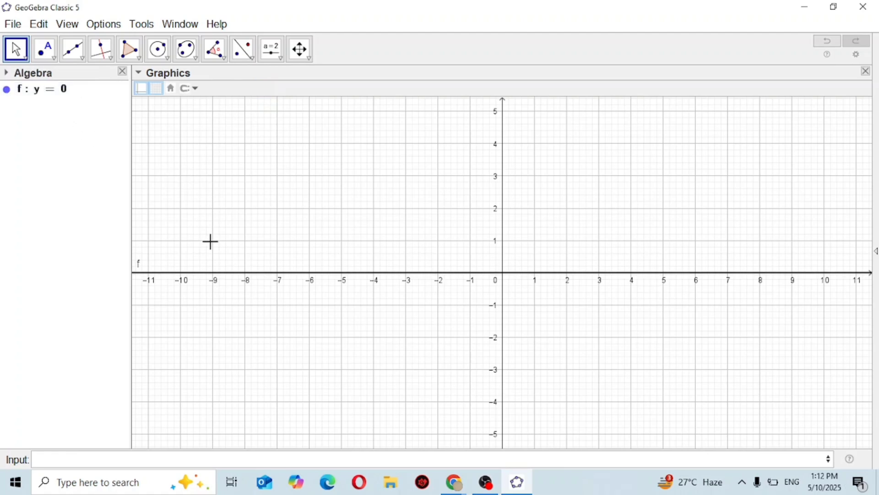
- Rename the line y = 0 as mirror and move its label just below the x-axis near x = -10
right_click(140, 272)
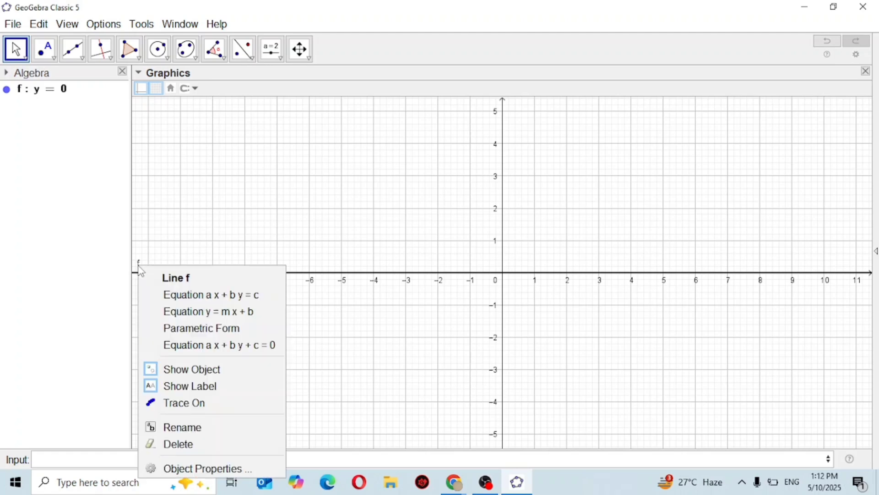
left_click(200, 425)
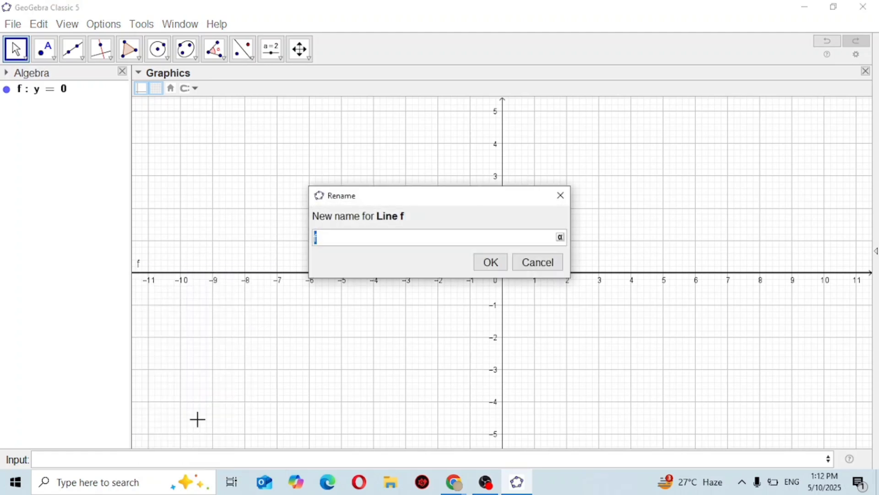
type("mirror")
left_click(489, 271)
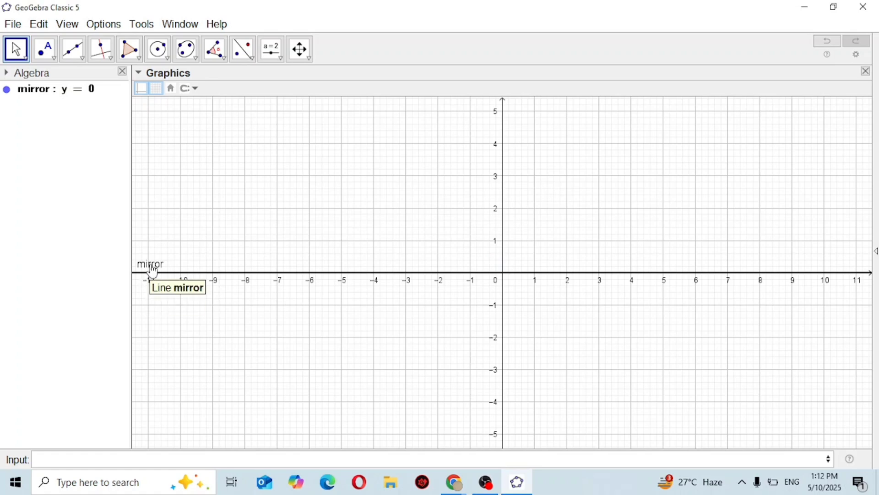
left_click_drag(152, 270, 241, 271)
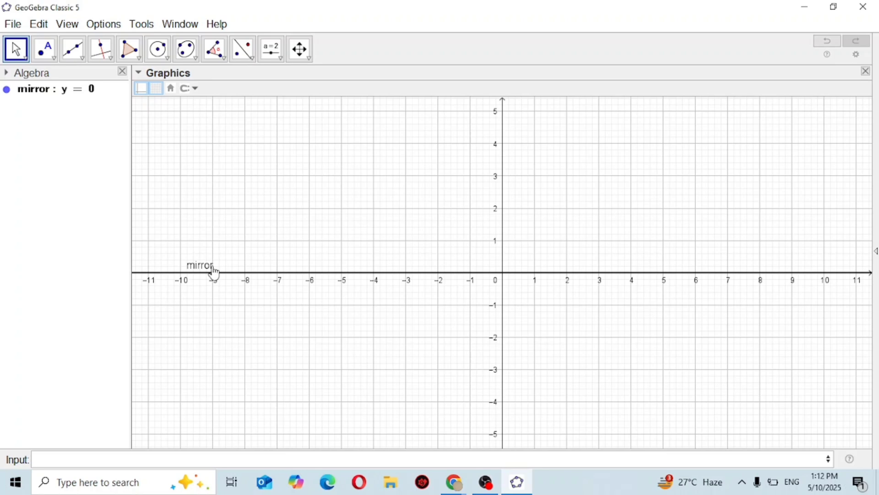
left_click_drag(214, 274, 214, 302)
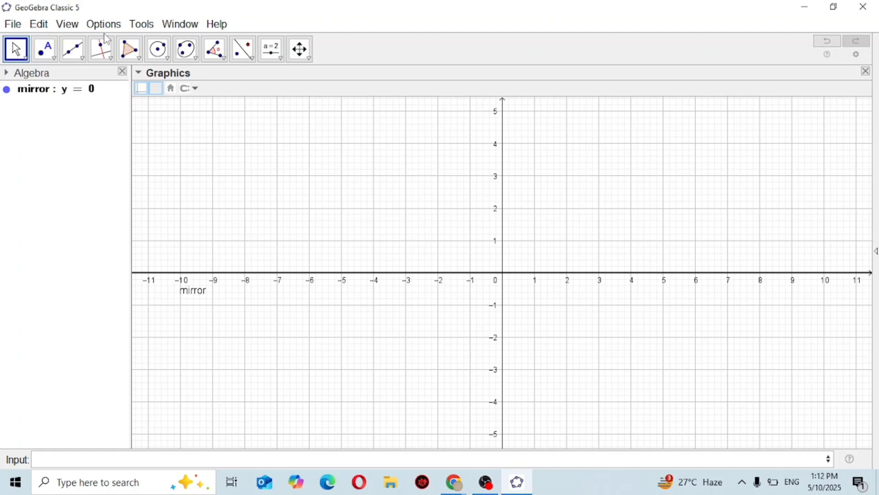
- Place one point on the y-axis at (0, 5) and another at the origin (0, 0)
left_click(41, 53)
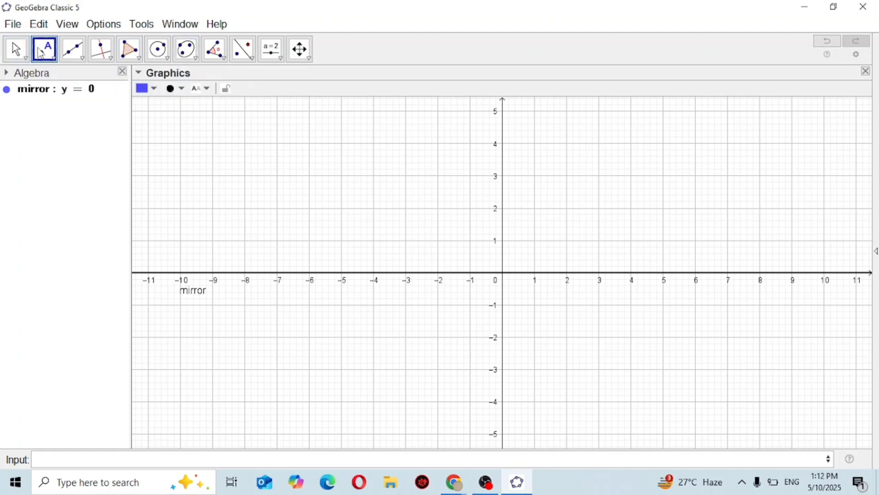
left_click(41, 53)
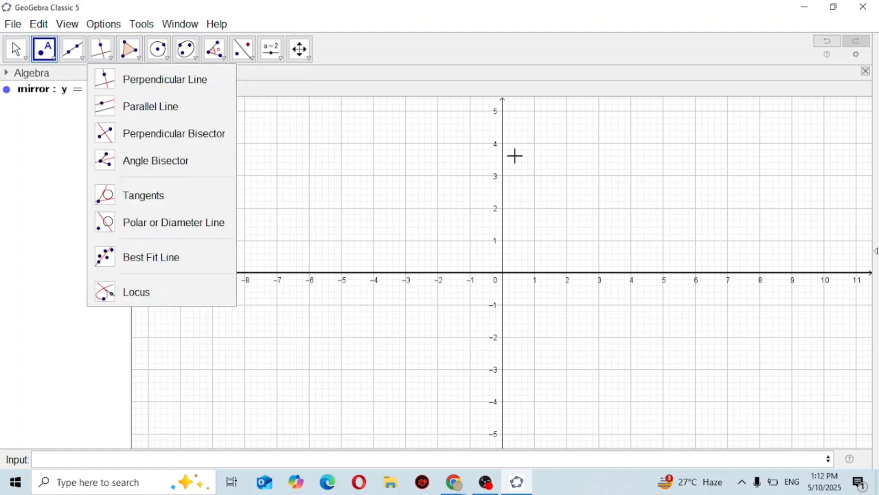
left_click(53, 54)
left_click(53, 54)
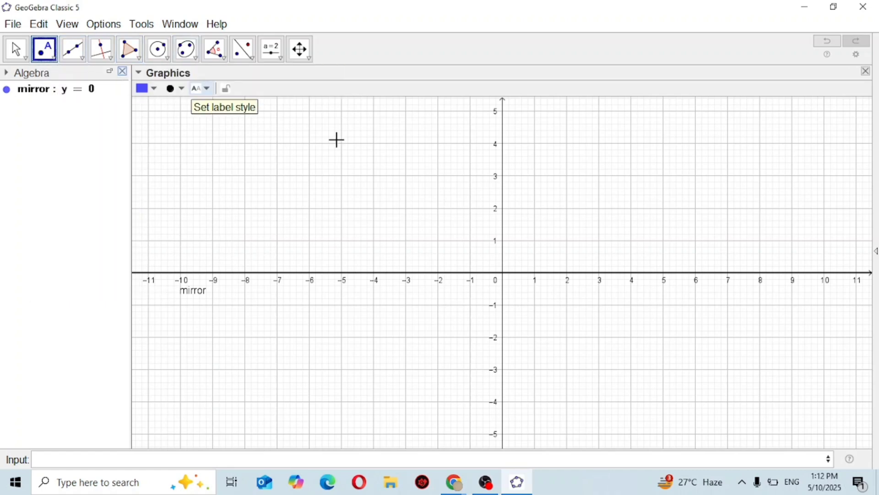
left_click(504, 115)
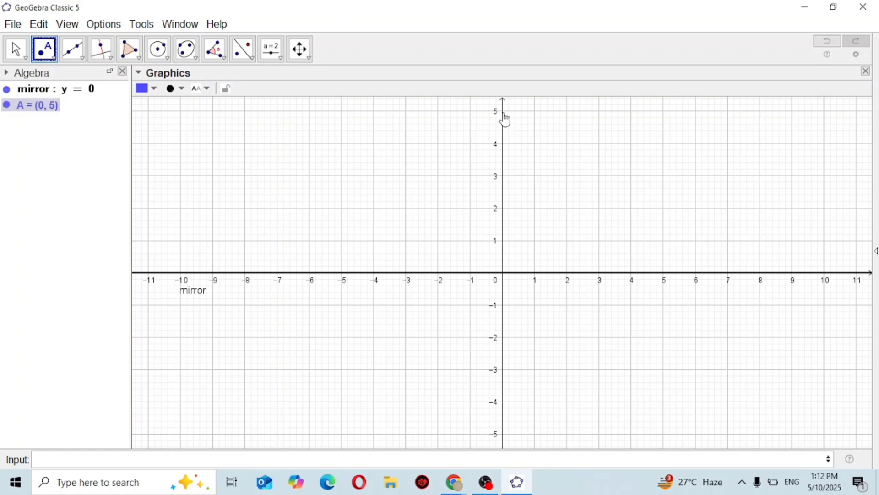
left_click(504, 275)
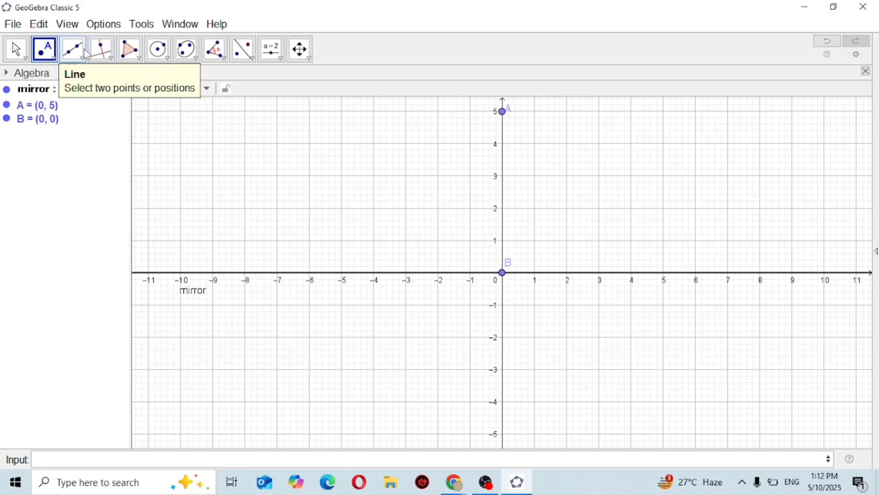
left_click(86, 54)
left_click(83, 56)
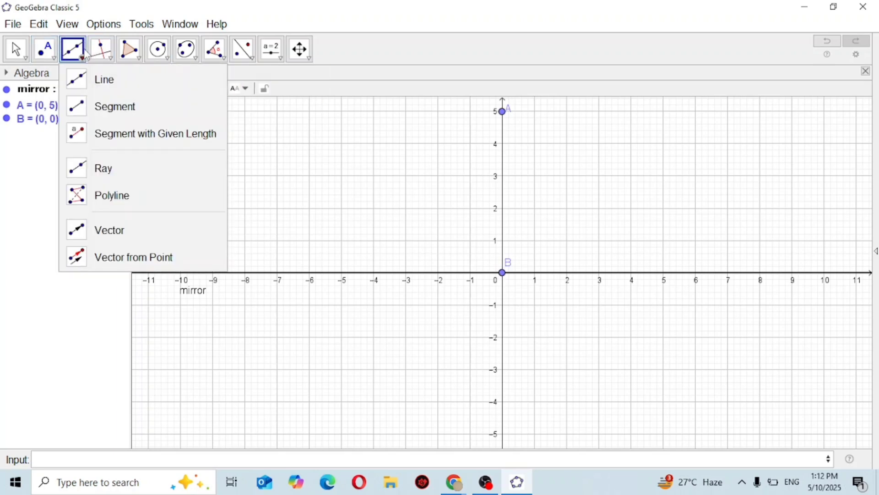
mouse_move(72, 57)
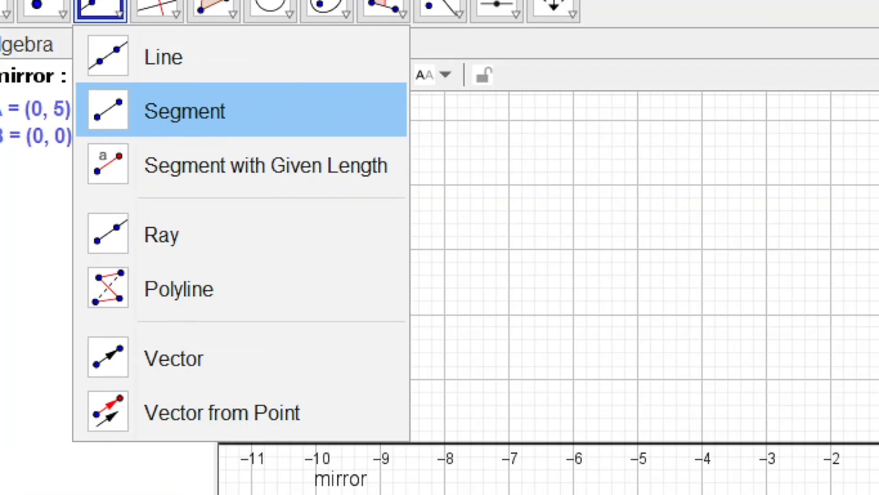
left_click(115, 112)
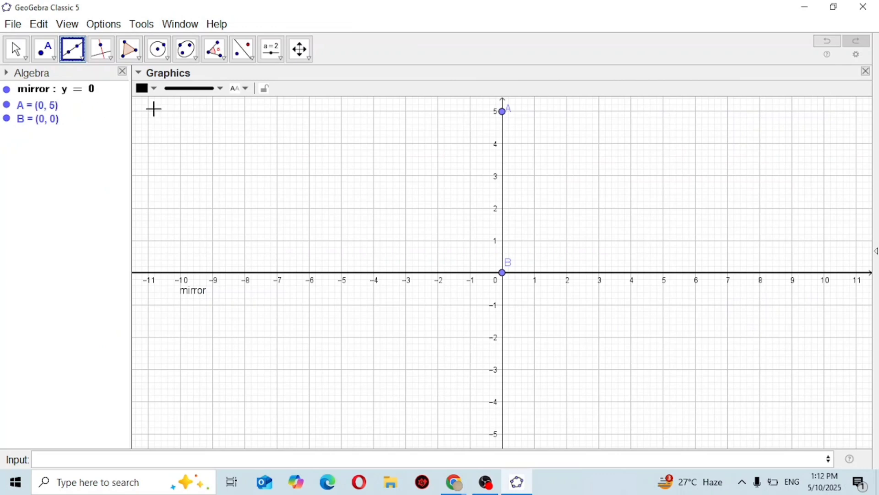
left_click(503, 112)
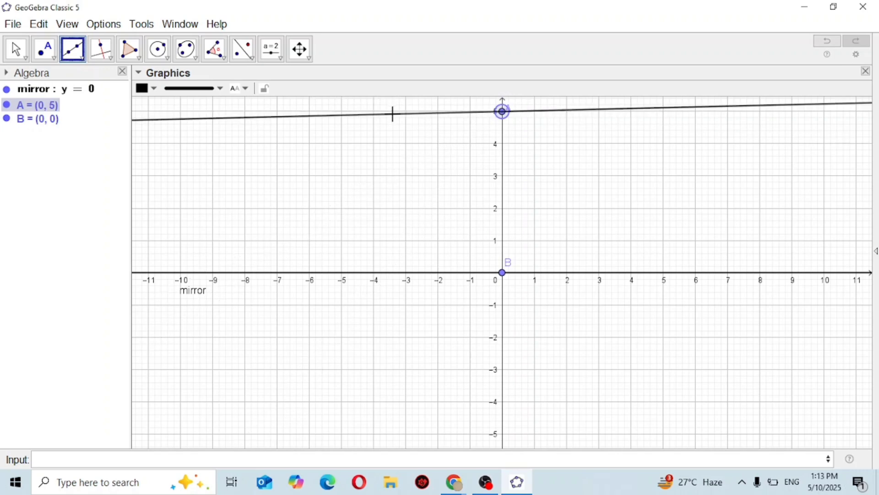
left_click(392, 113)
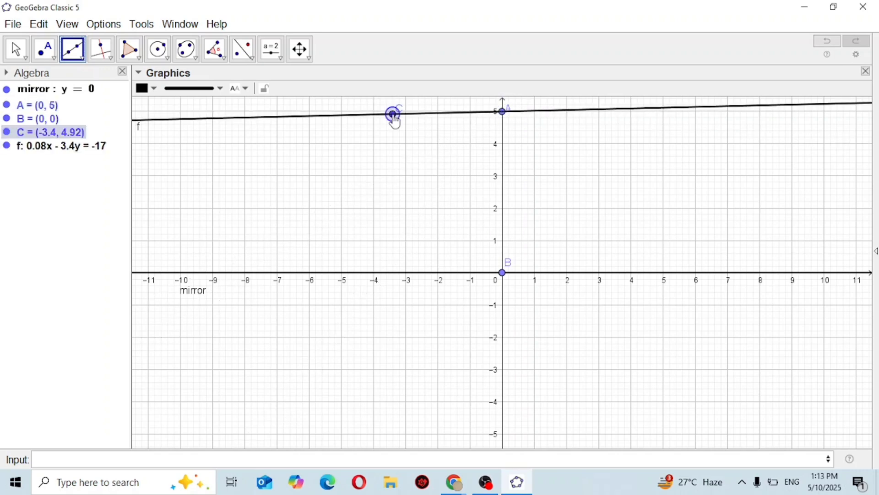
key("ctrl+z")
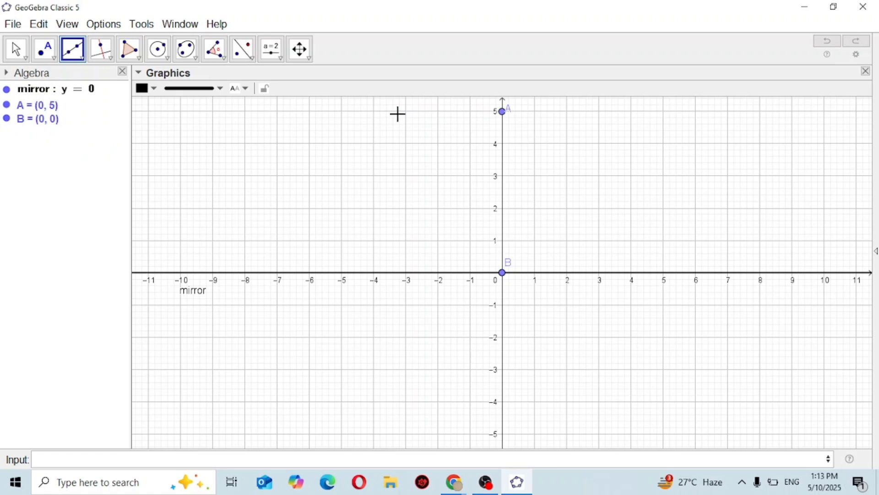
left_click(503, 273)
- Draw a segment from point A at (0, 5) to point B at the origin
left_click(77, 59)
left_click(77, 59)
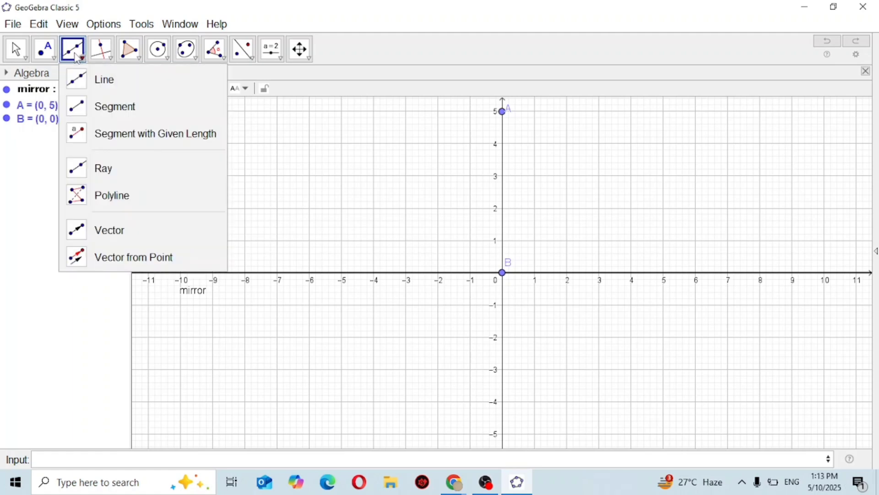
left_click(95, 106)
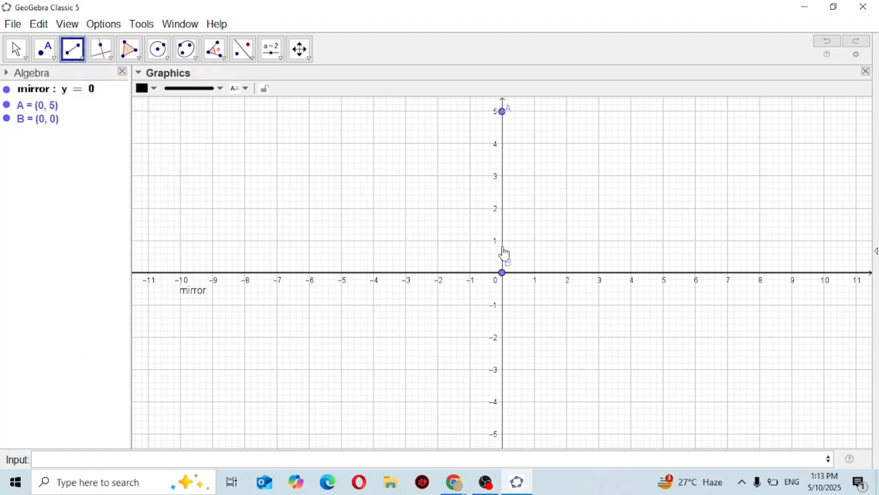
left_click(503, 112)
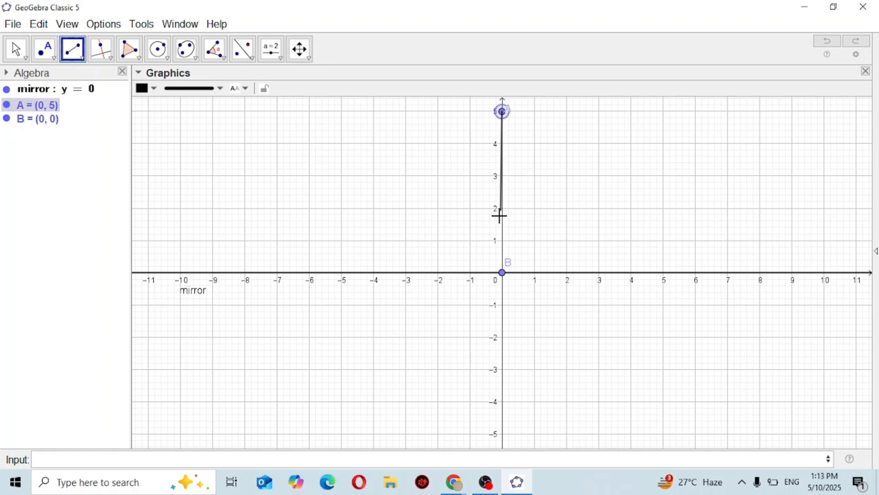
left_click(503, 272)
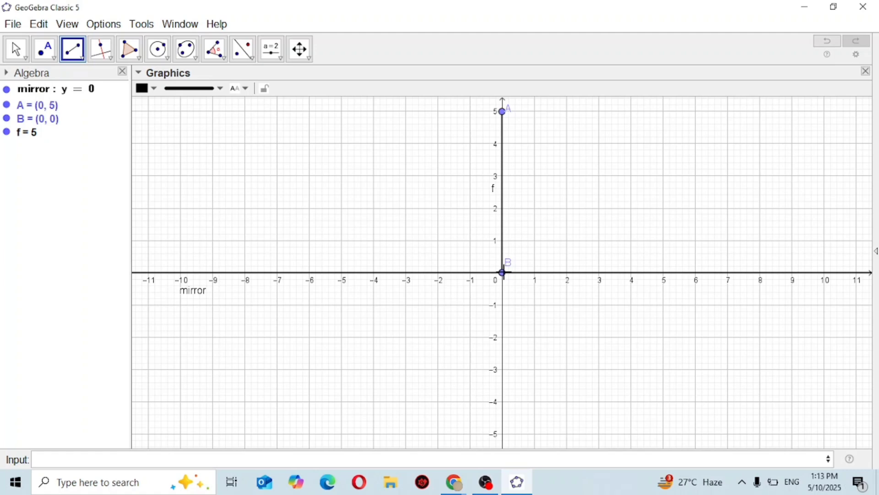
- Add an angle slider α ranging from 0° to 90° in 1° increments, starting near (-9, 4) in the Graphics view
left_click(275, 60)
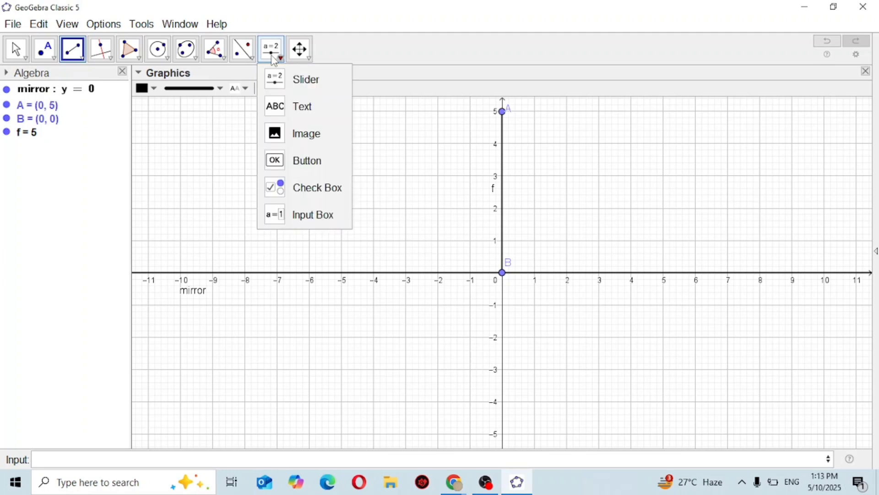
left_click(279, 87)
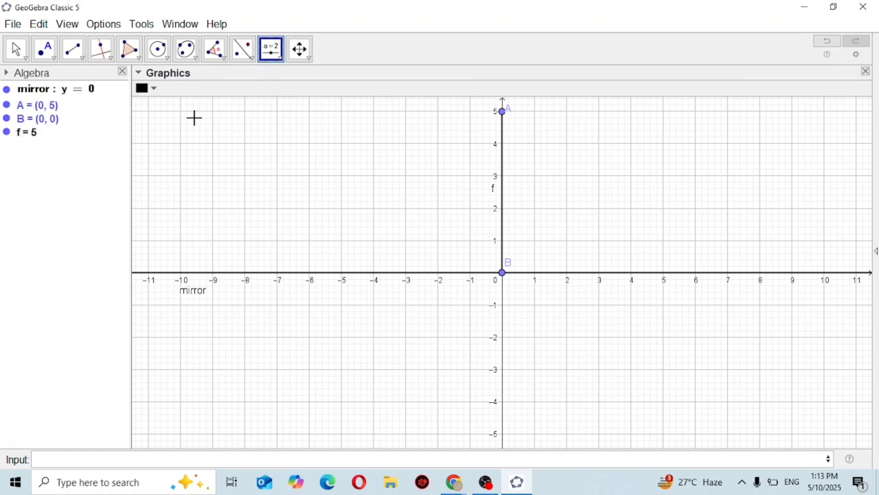
left_click(212, 144)
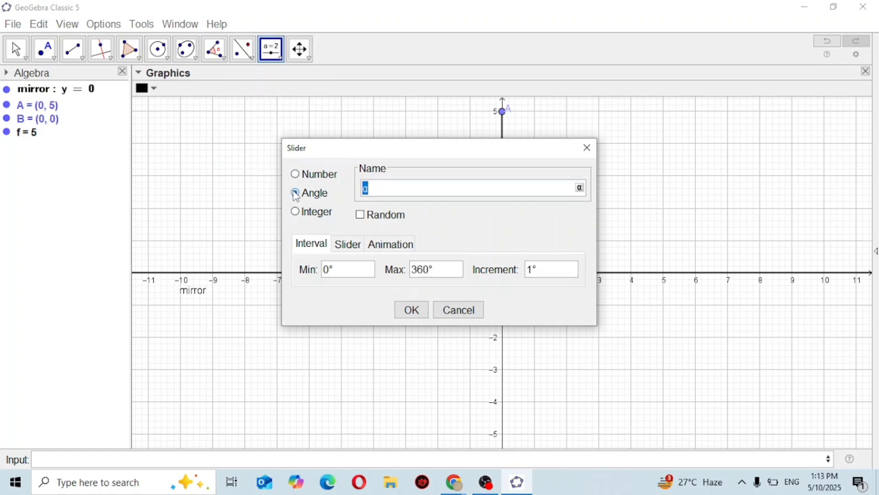
left_click(430, 273)
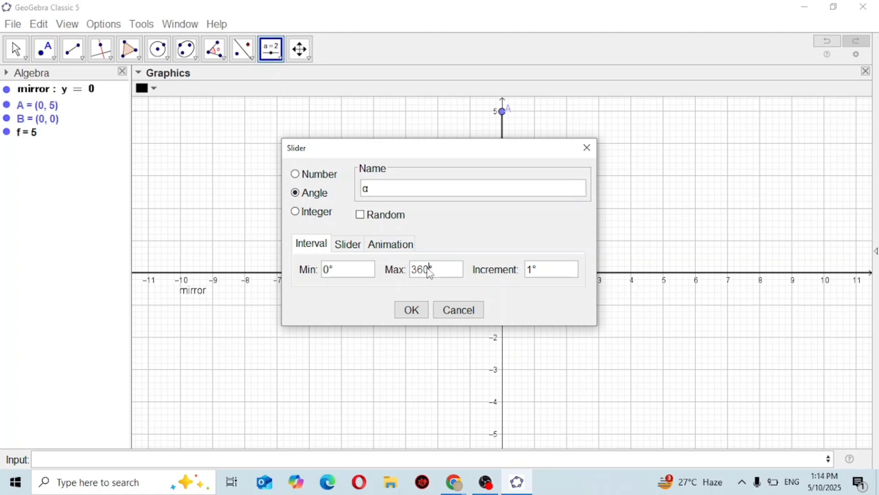
key("BackSpace")
key("BackSpace")
key("BackSpace")
type("90")
left_click(414, 309)
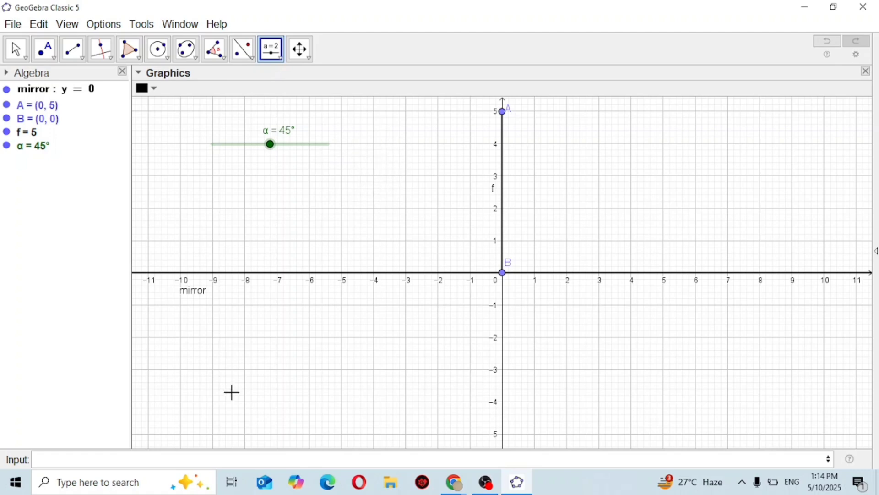
- Create the image of point A rotated by angle α about point B, using the command Rotate(A, α, B)
left_click(91, 458)
type("Rot")
key("Return")
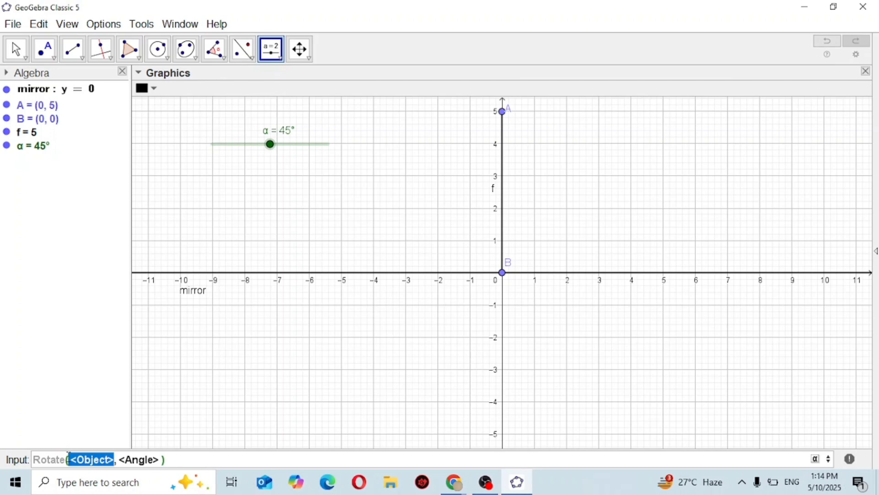
type("A")
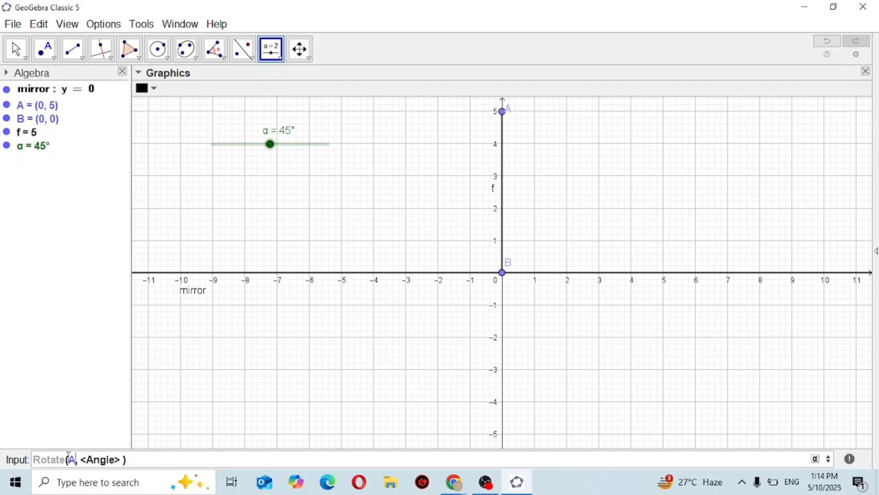
key("Tab")
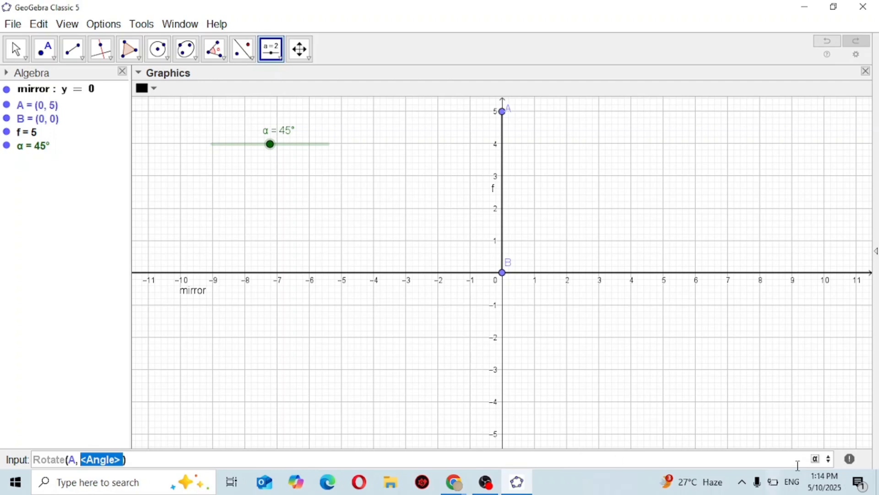
left_click(818, 459)
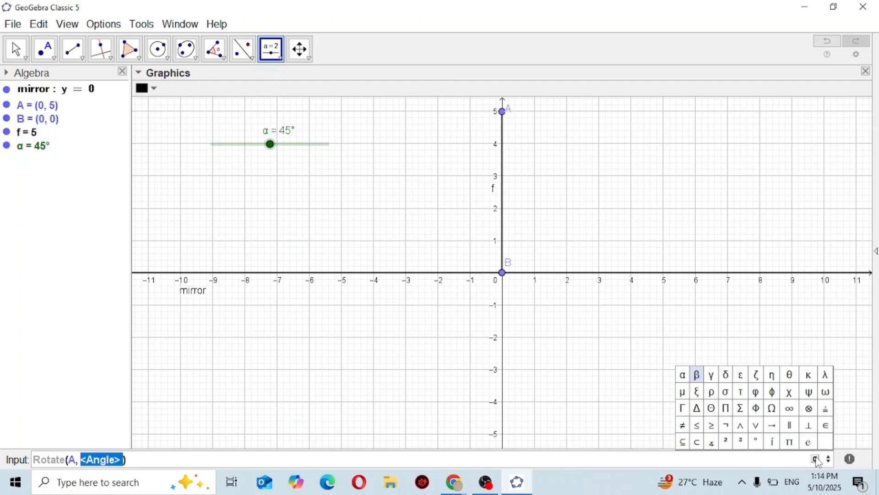
left_click(684, 378)
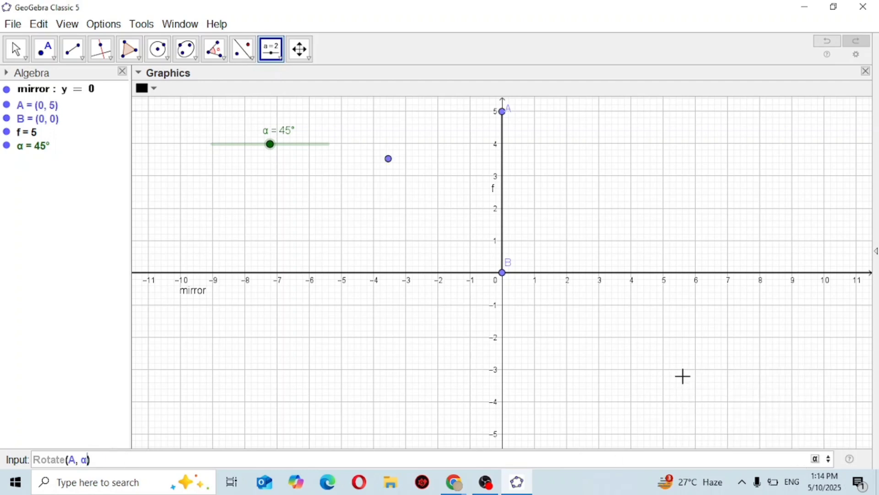
type(",B")
key("Return")
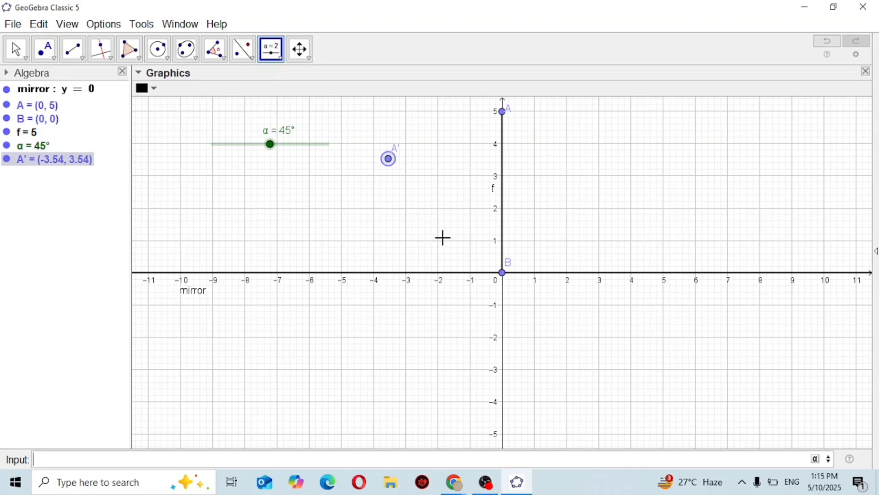
- Draw a vector from the rotated point A' to point B at the origin
left_click(70, 56)
left_click(69, 56)
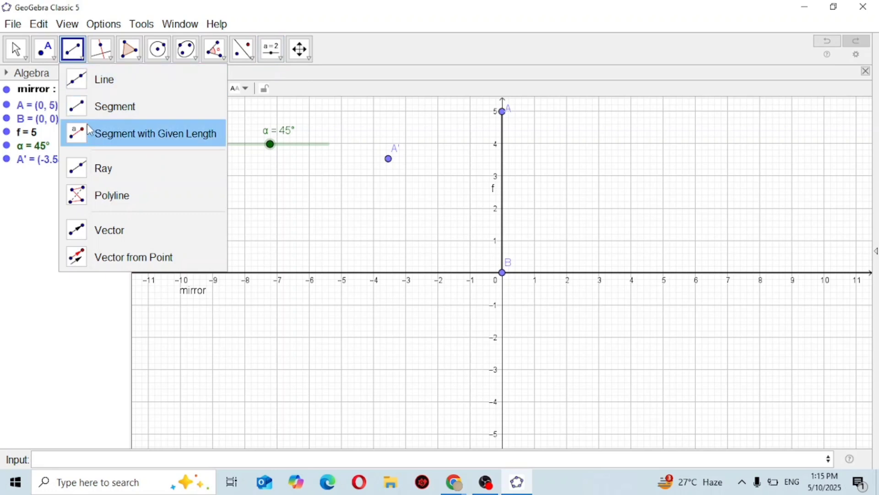
left_click(95, 230)
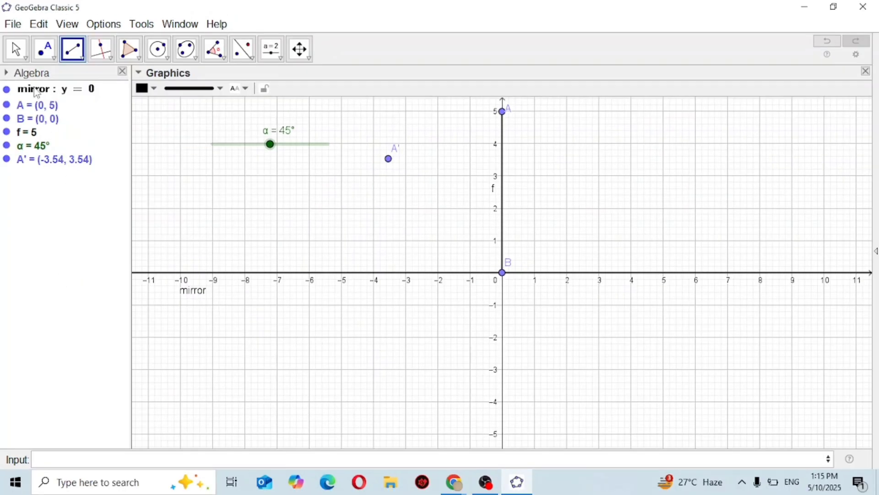
left_click(73, 58)
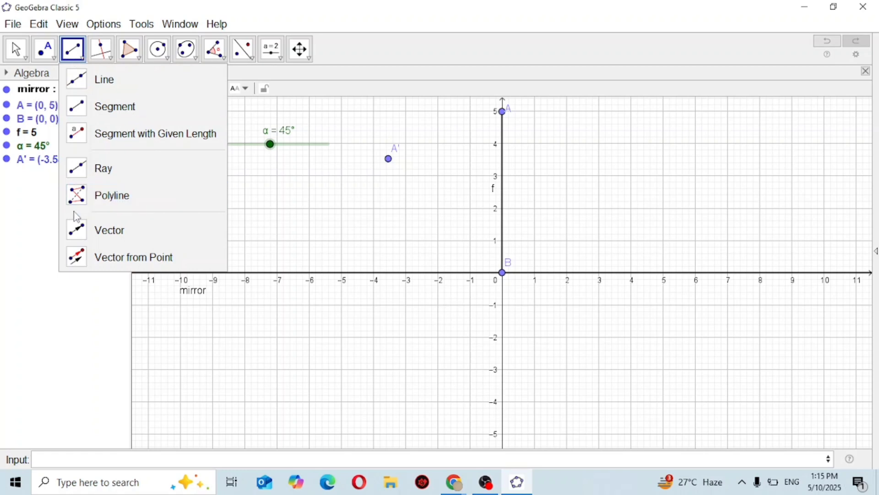
left_click(80, 233)
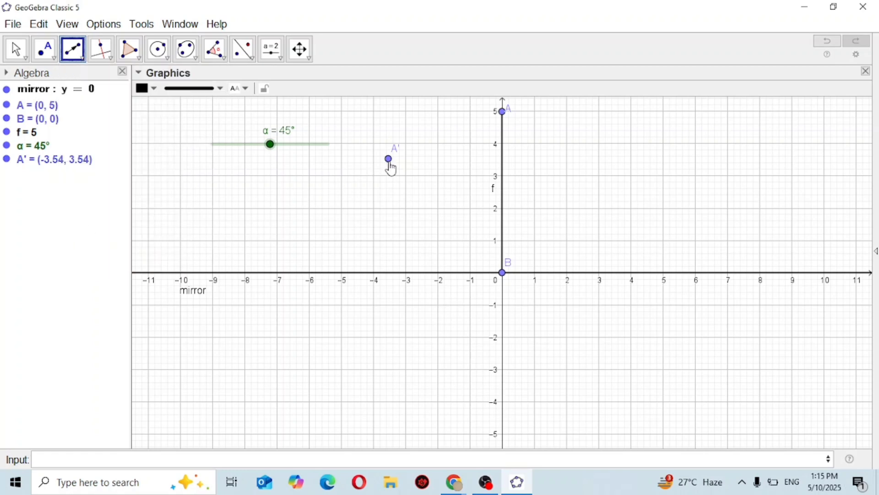
left_click(389, 159)
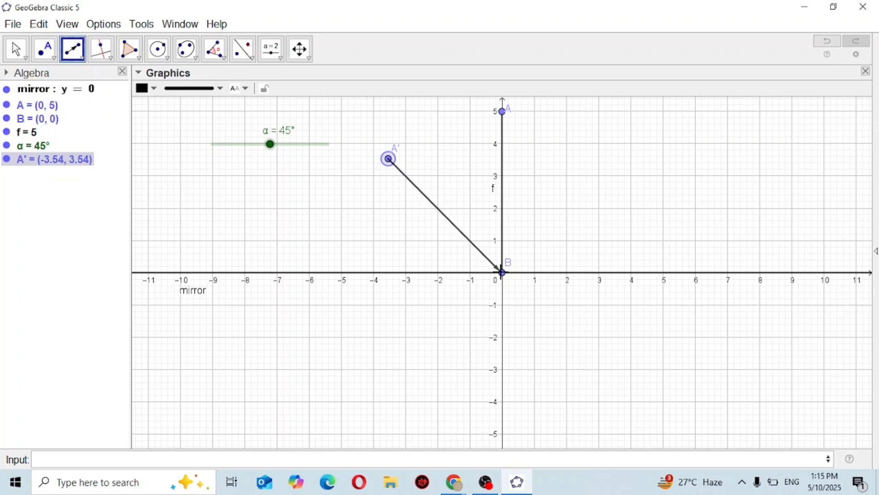
left_click(502, 272)
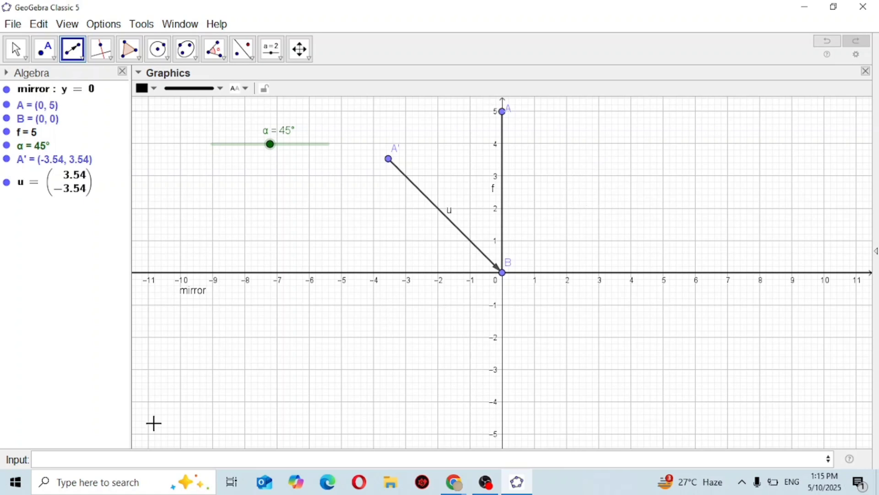
- Create the image of point A rotated by -α about point B, using the command Rotate(A, -α, B)
left_click(83, 454)
type("Rot")
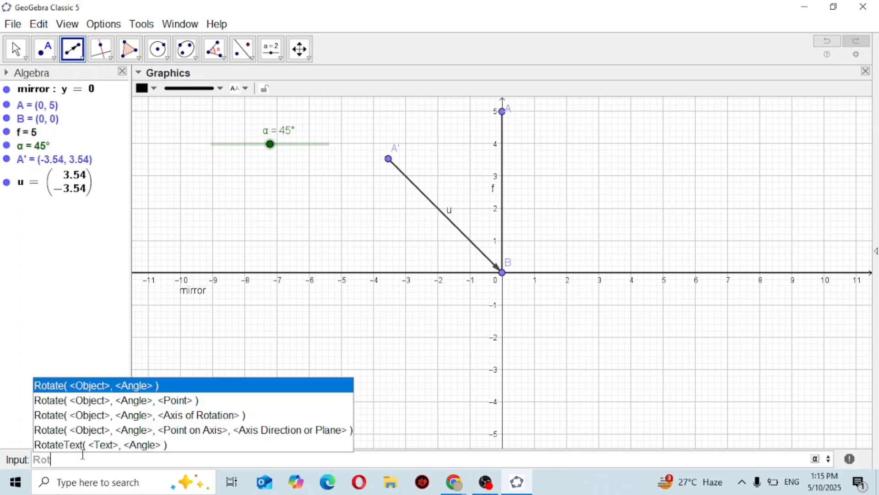
key("Return")
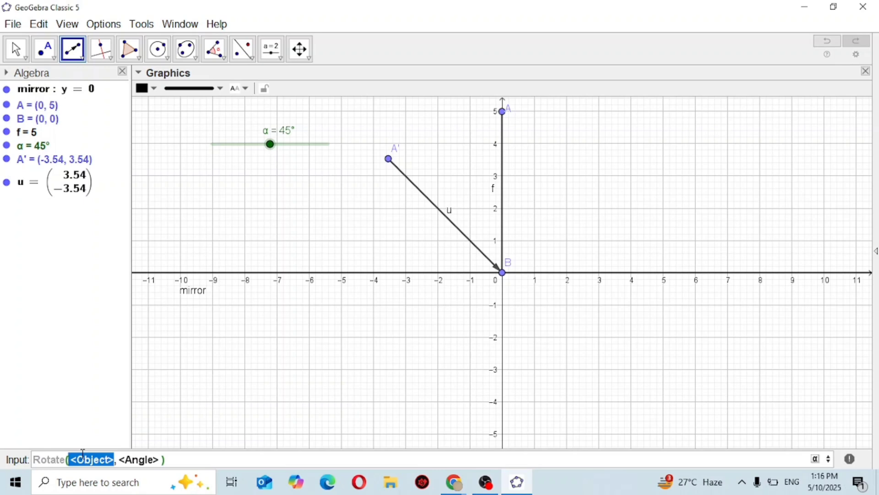
type("A")
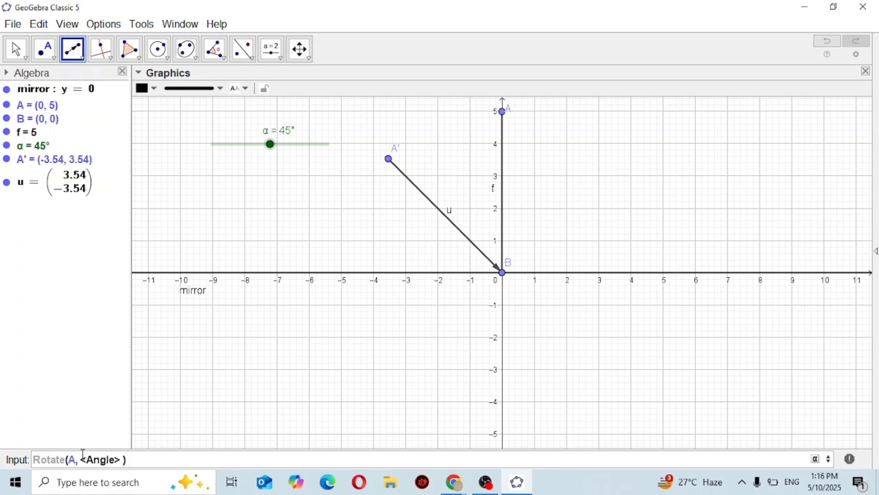
left_click(82, 454)
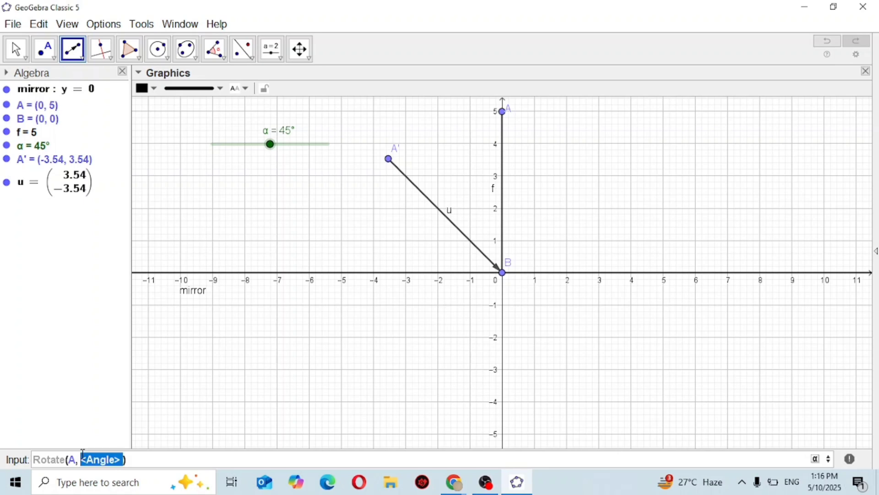
type("-")
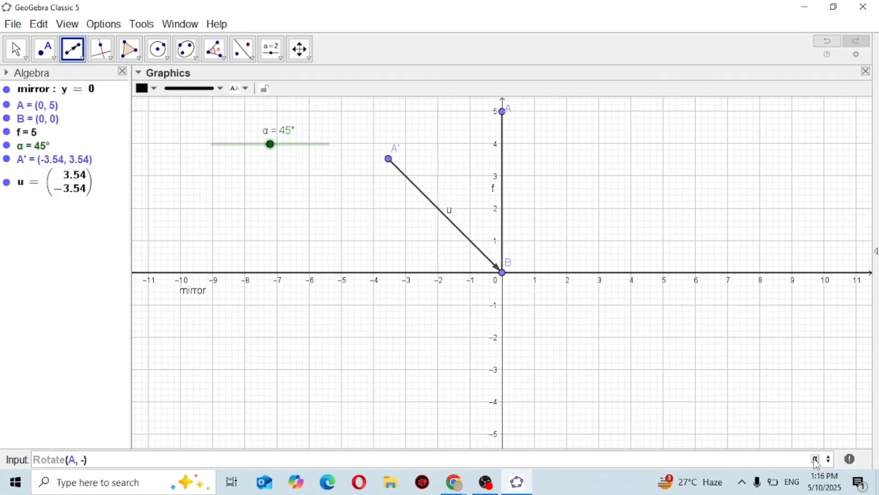
left_click(816, 461)
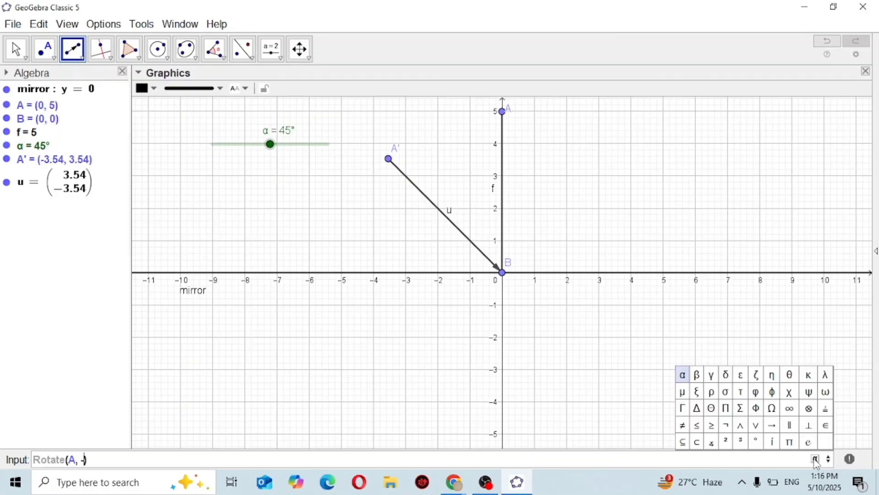
left_click(684, 378)
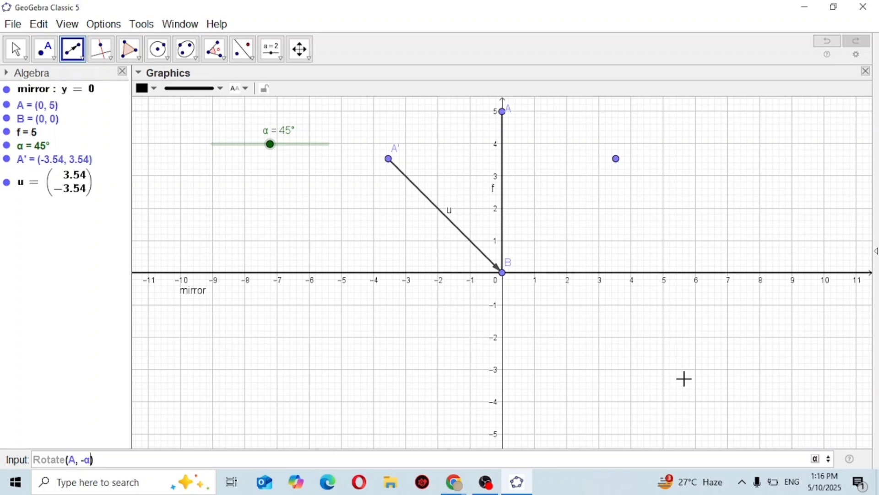
type(",B")
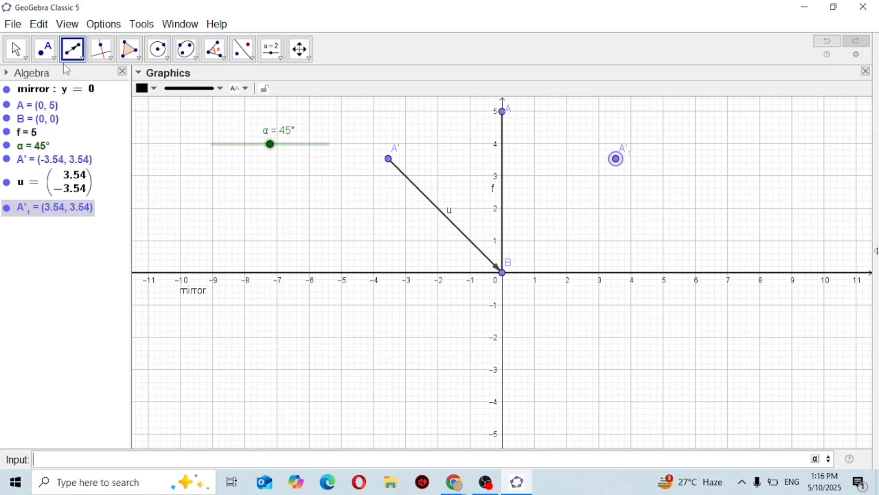
- Draw a vector from point B to the rotated point A'₁ and set the α slider to 43°
left_click(69, 58)
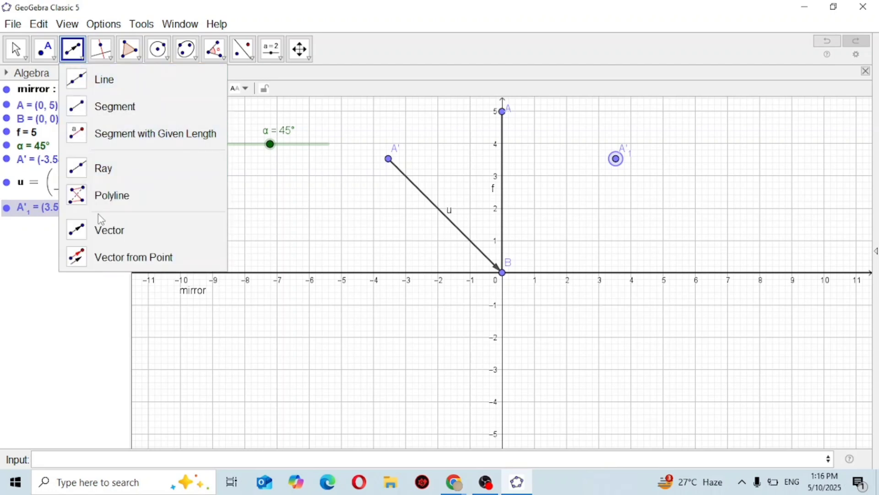
left_click(104, 230)
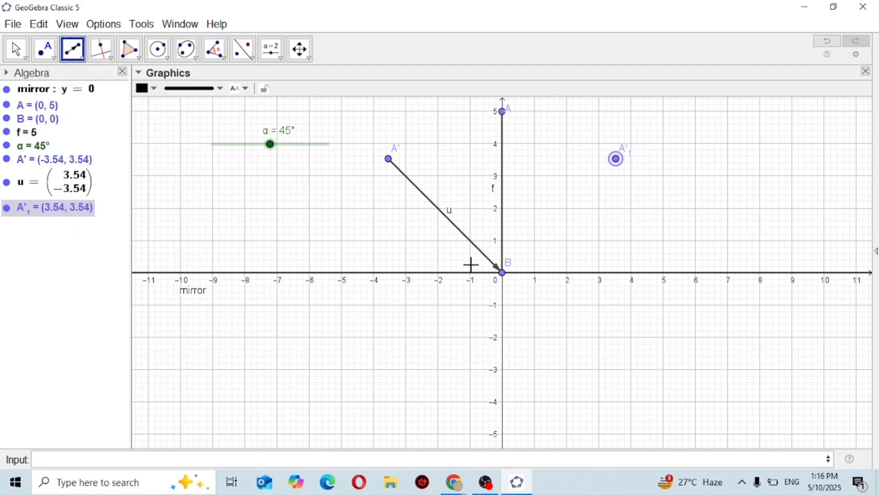
left_click(504, 274)
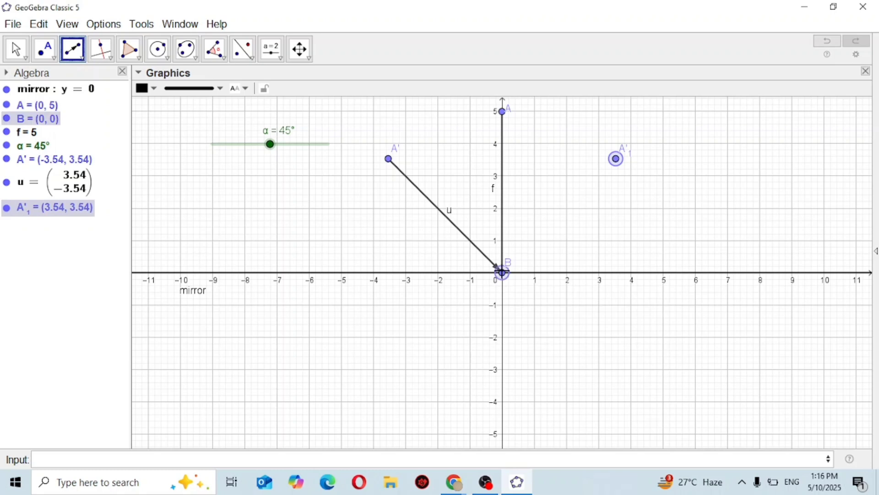
left_click(617, 159)
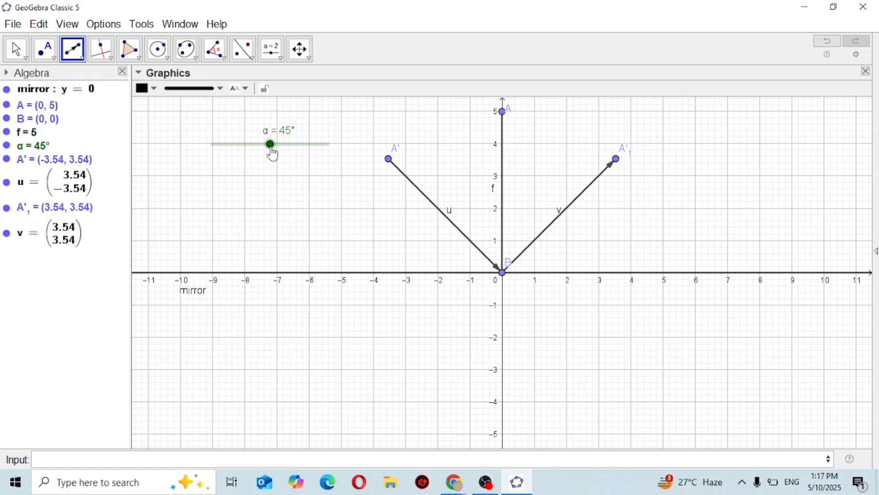
key("Escape")
mouse_move(273, 154)
left_mouse_down()
mouse_move(247, 159)
mouse_move(294, 146)
mouse_move(269, 159)
left_mouse_up()
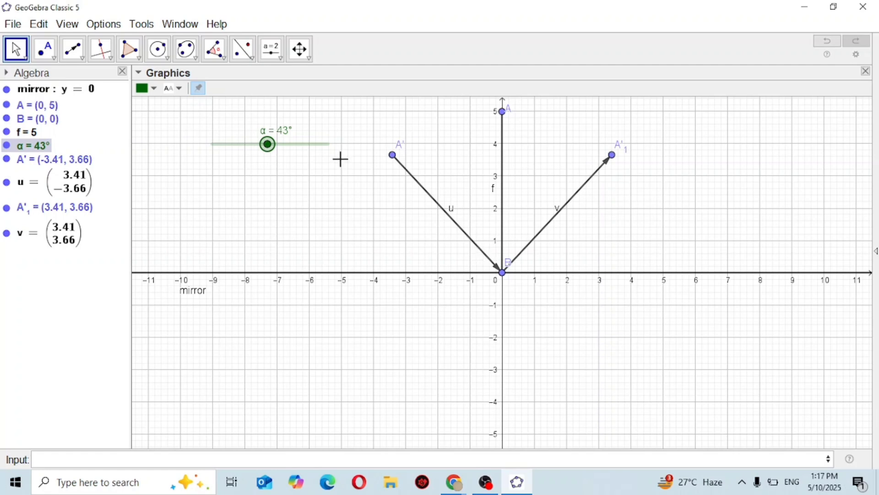
- Mark the angle at B between segment AB and the incoming vector, using points A, B and A' in that order
left_click(216, 49)
left_click(216, 49)
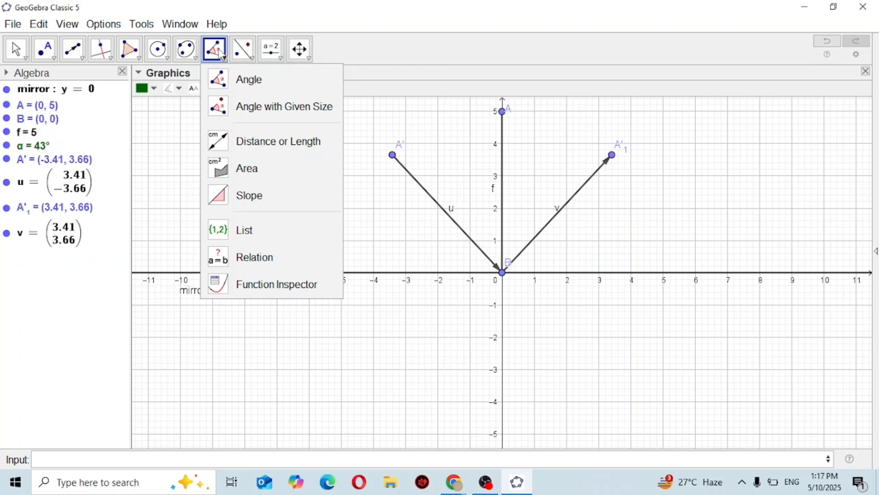
left_click(229, 78)
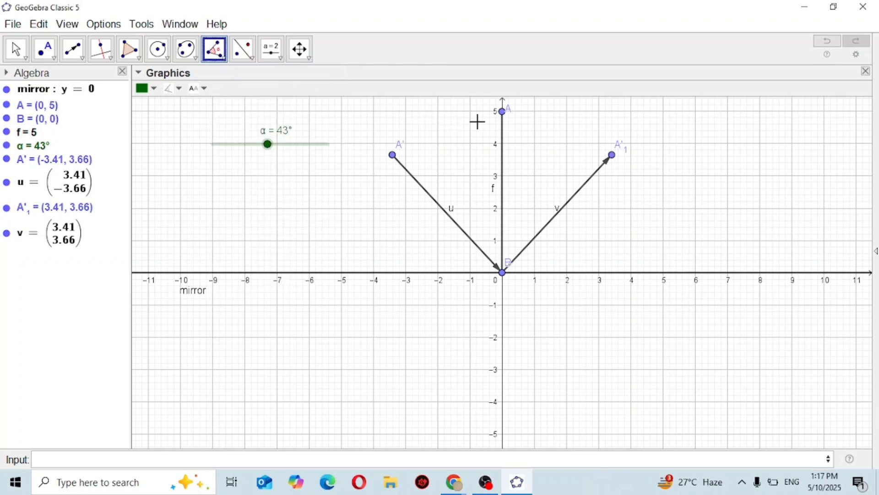
left_click(503, 112)
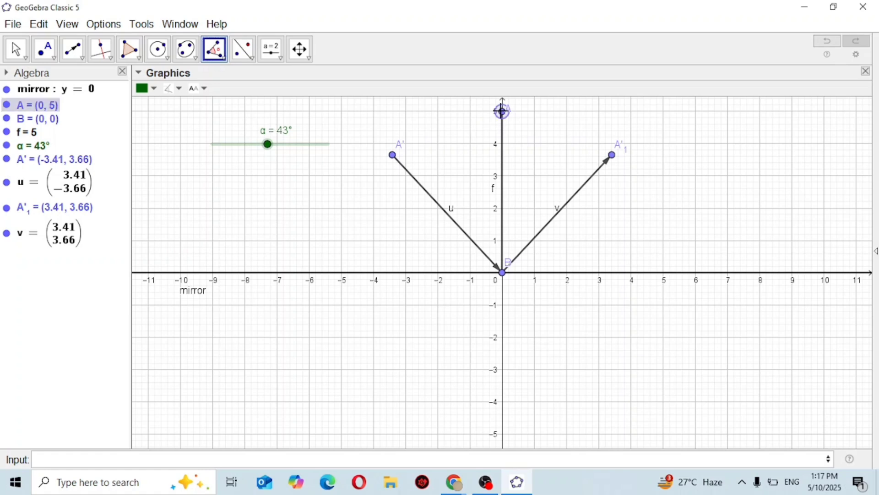
left_click(503, 274)
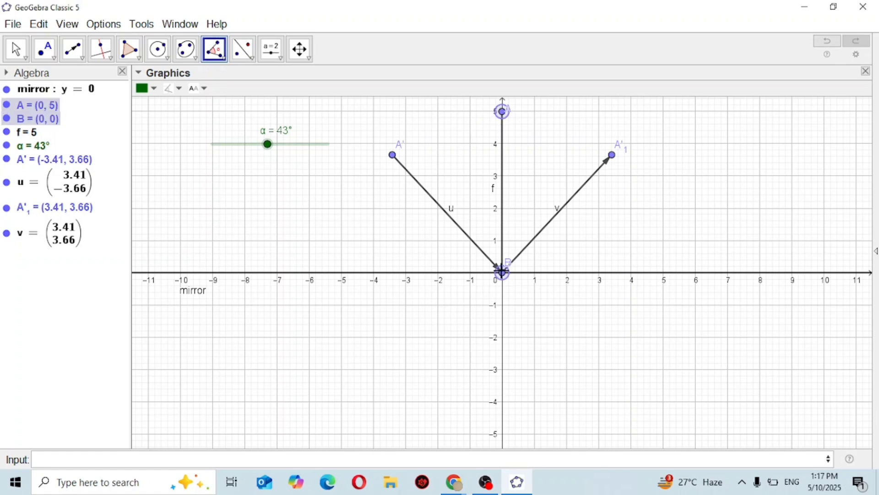
left_click(393, 155)
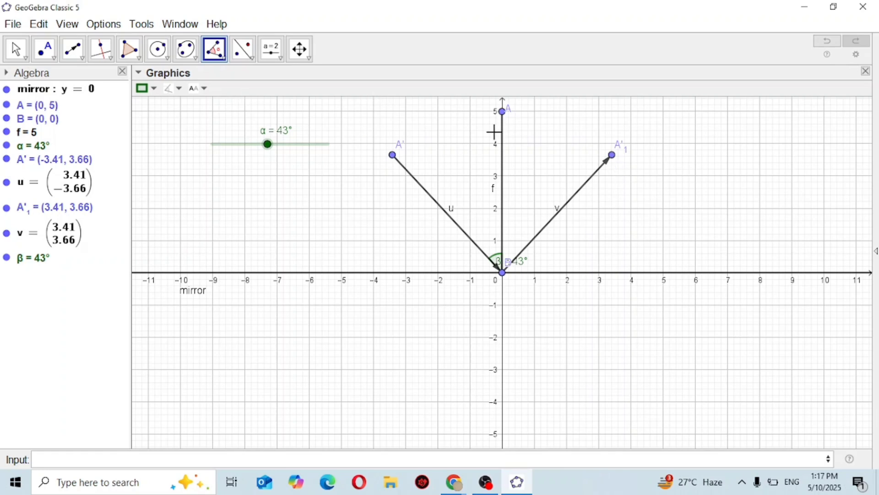
- Try to mark the outgoing vector's angle at B using points A, B and A'₁ in that order, and undo it
left_click(502, 112)
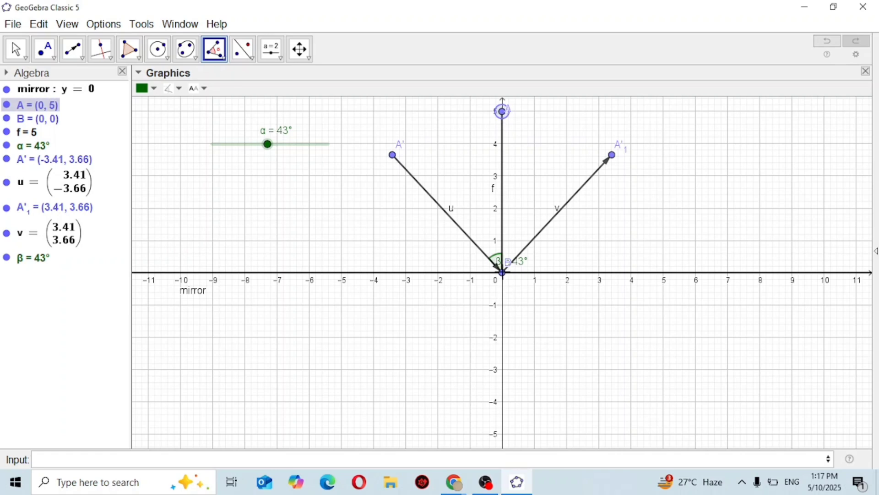
left_click(502, 273)
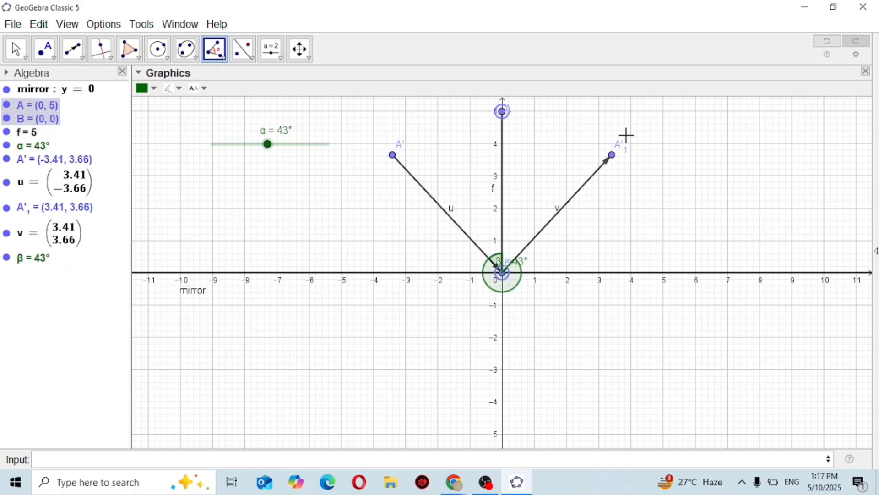
left_click(613, 155)
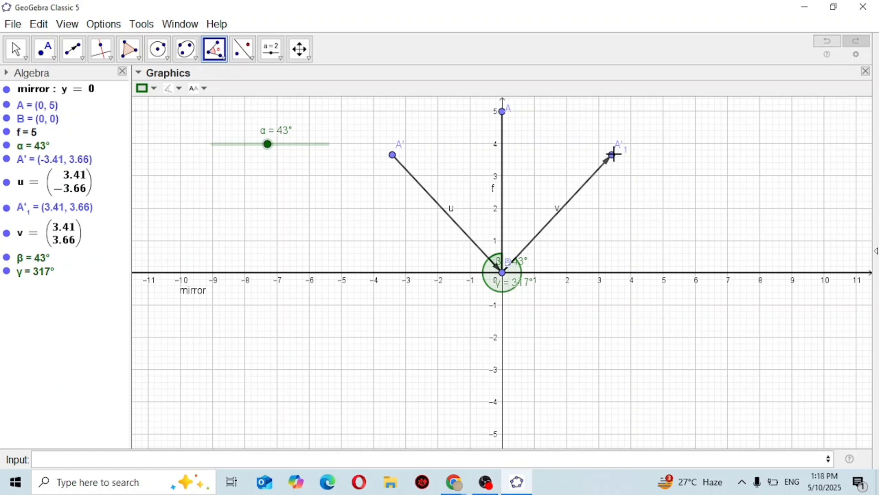
key("ctrl+z")
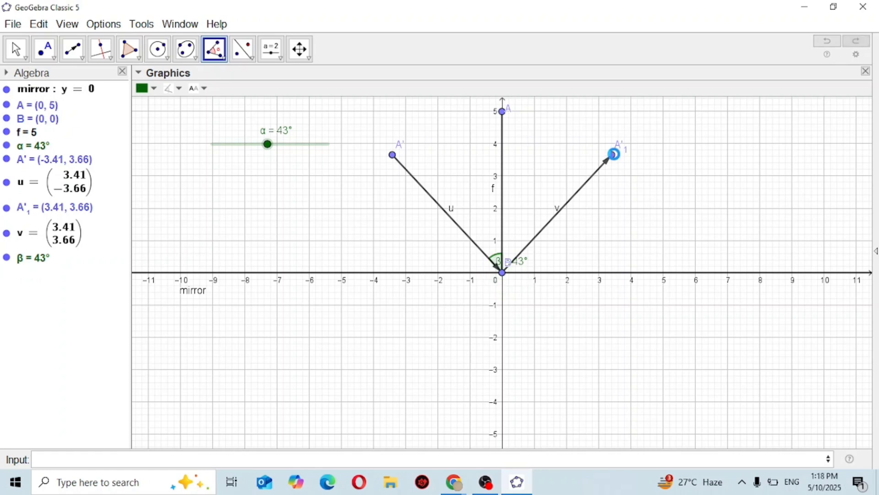
- Mark the outgoing vector's angle at B from the normal, using points A'₁, B and A in that order
left_click(613, 156)
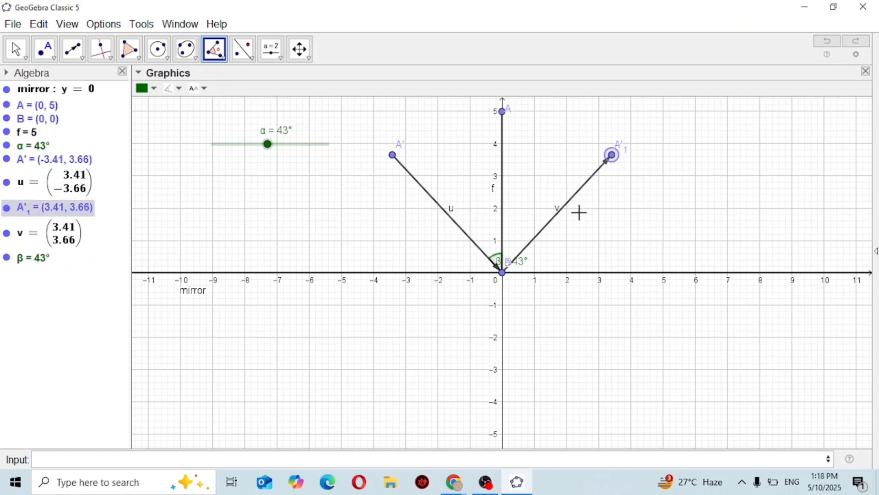
left_click(506, 276)
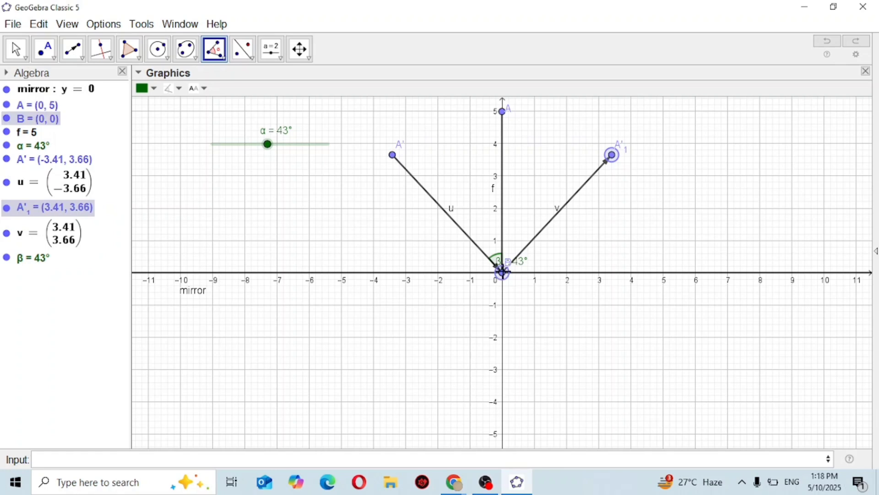
left_click(503, 112)
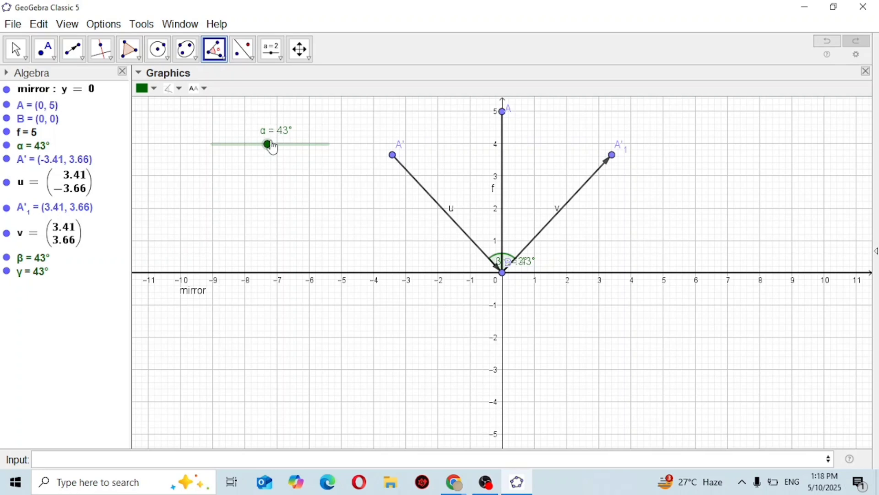
- Set the α slider to 12° and move the overlapping β and γ labels away from point B, to opposite sides of the normal
left_click_drag(270, 145, 245, 167)
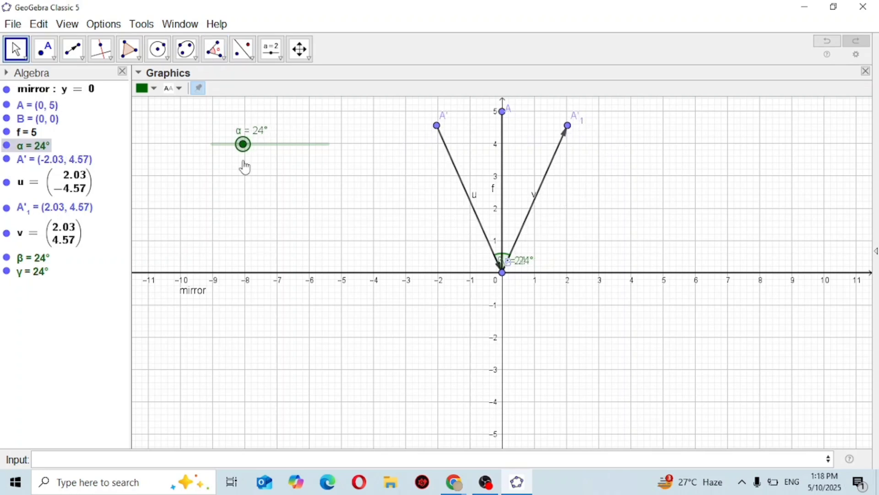
left_click_drag(245, 167, 230, 166)
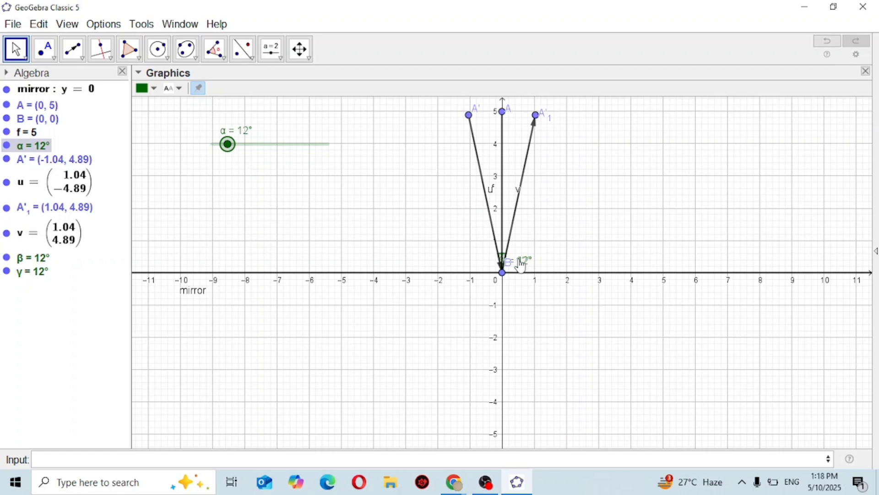
left_click_drag(520, 262, 537, 214)
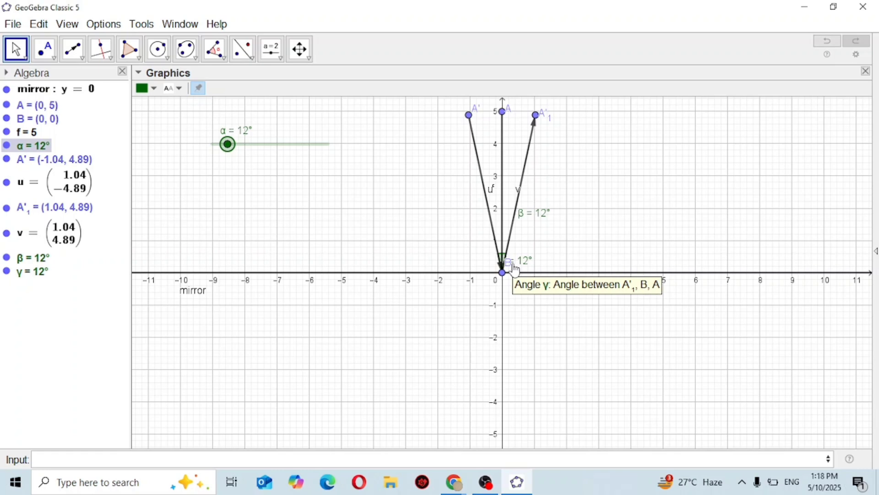
left_click_drag(516, 270, 481, 223)
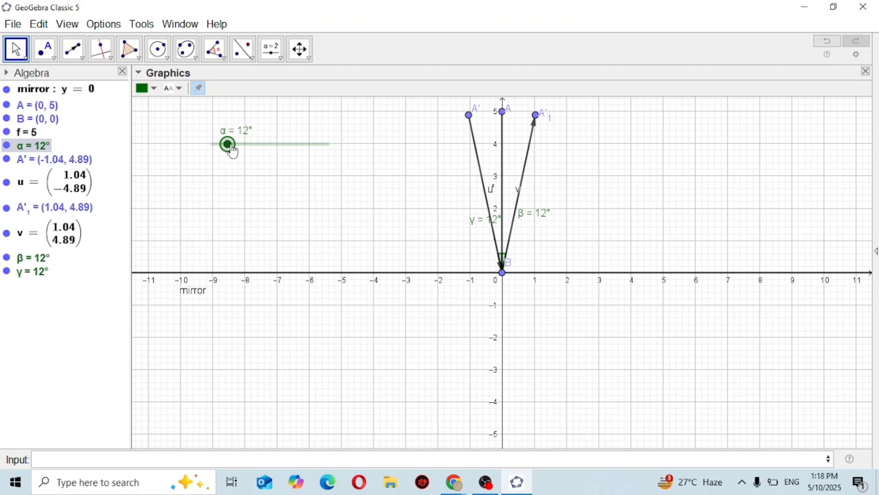
- Set the α slider to 56° and position the γ and β labels just above their angle arcs, between each ray and the normal
left_click_drag(233, 149, 234, 150)
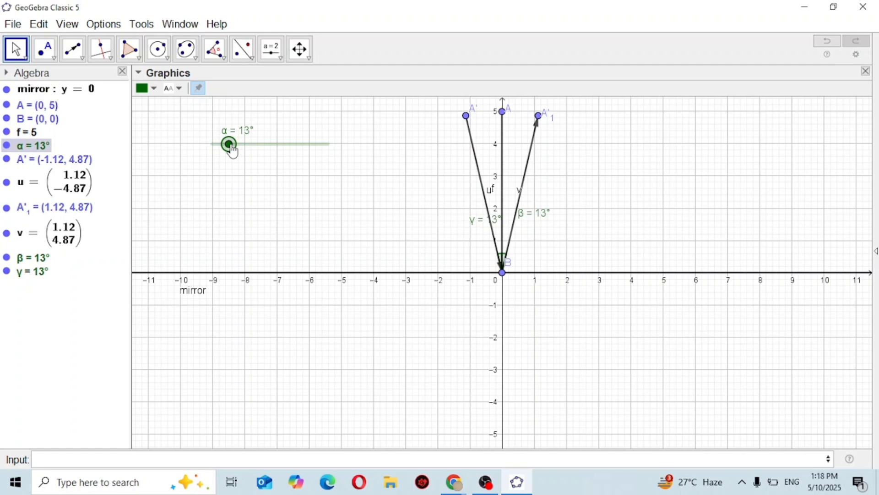
left_click_drag(233, 151, 300, 144)
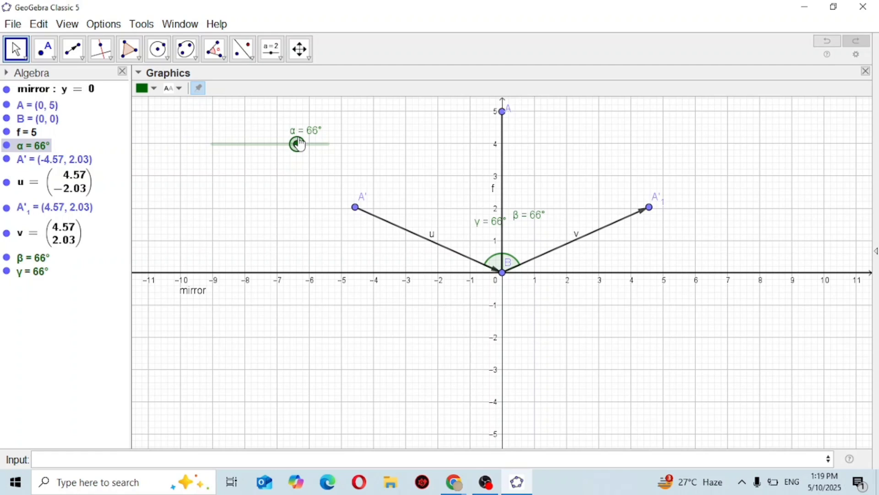
left_click_drag(300, 144, 286, 145)
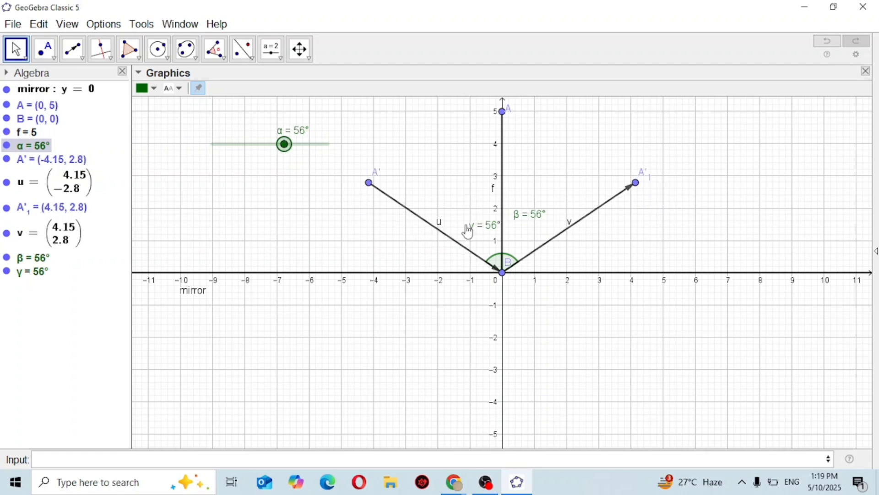
left_click_drag(466, 227, 463, 230)
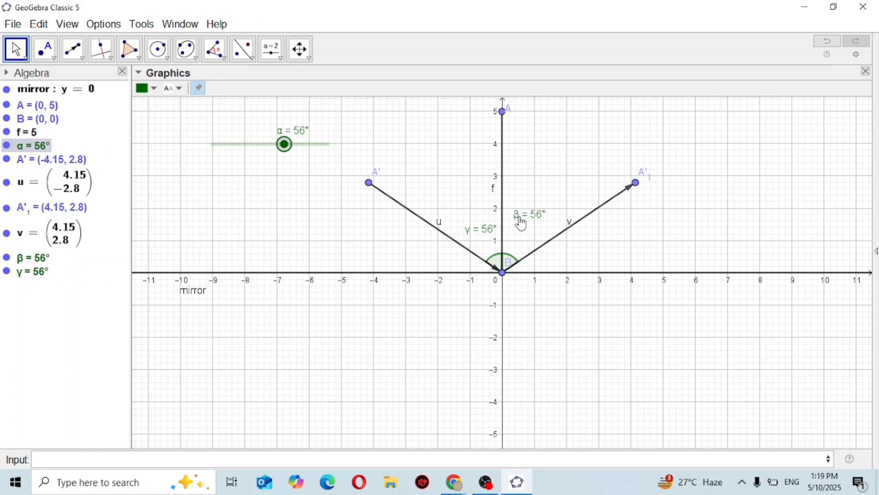
left_click_drag(522, 223, 524, 228)
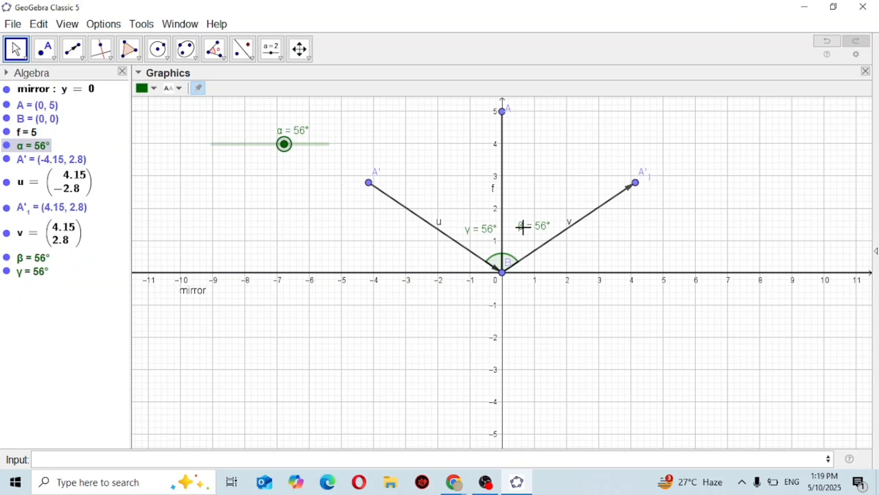
- Look through the α slider's colour and label style options, and unpin the slider from the screen
left_click(141, 75)
left_click(154, 89)
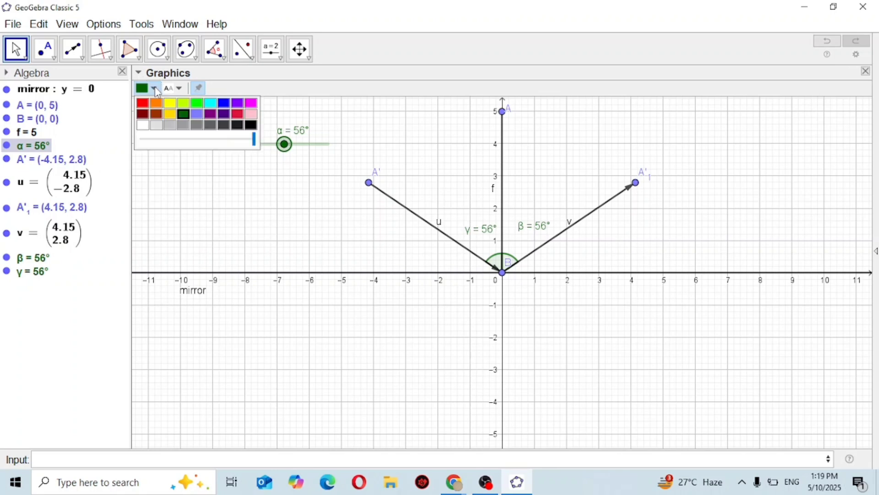
left_click(156, 89)
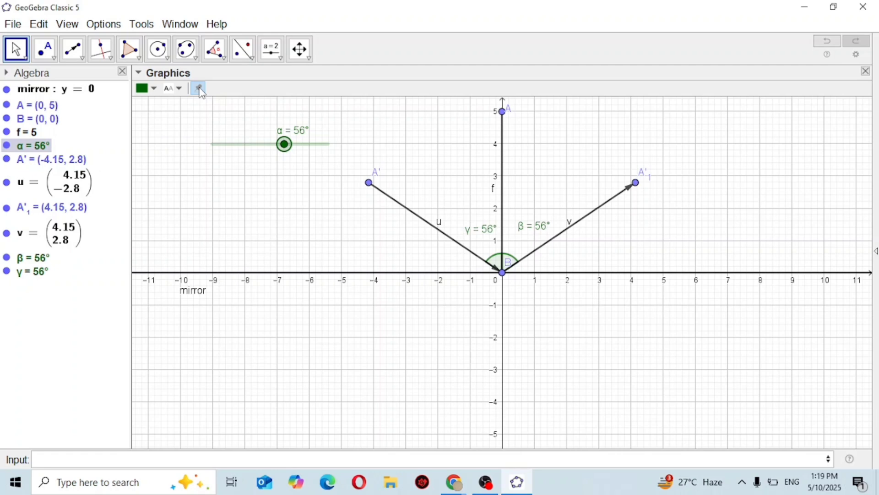
left_click(179, 90)
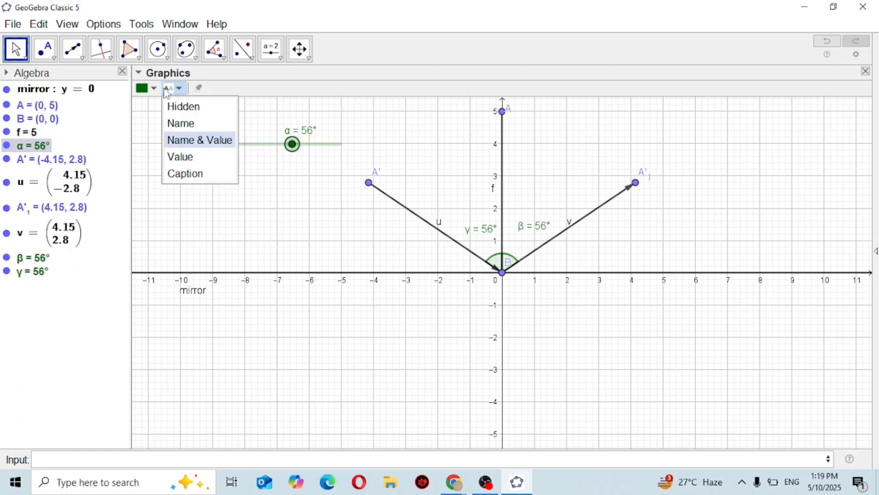
left_click(154, 90)
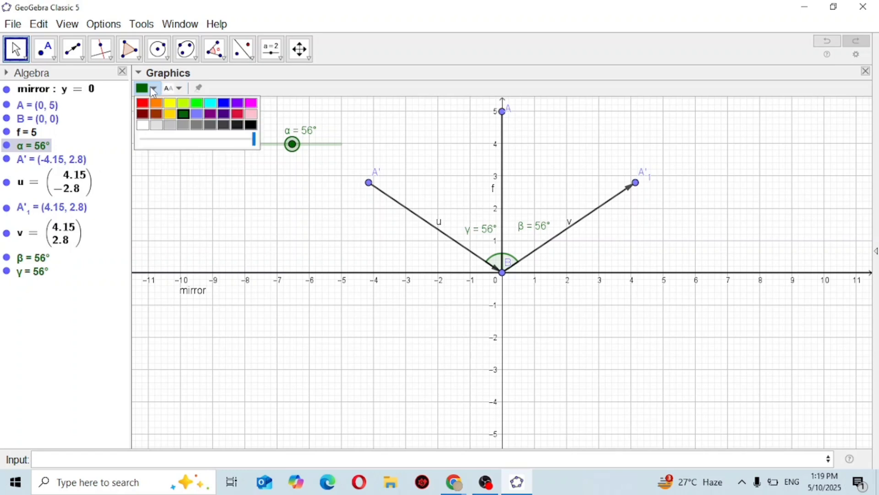
left_click(140, 75)
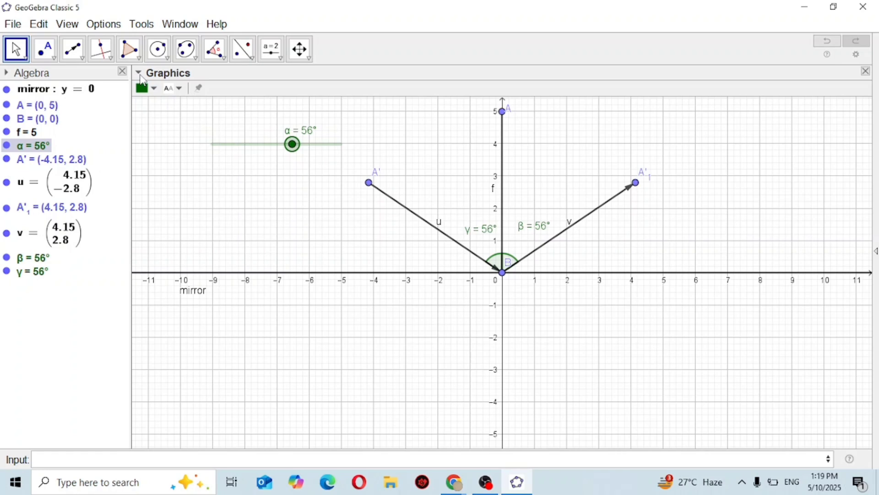
- Rename vector u to "incident" and move its label above the ray, near point A'
right_click(440, 230)
left_click(484, 324)
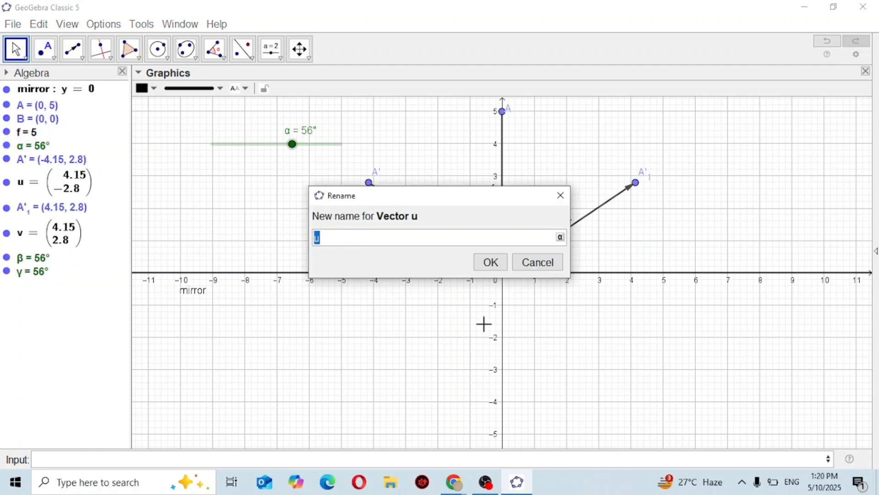
type("incident")
key("Return")
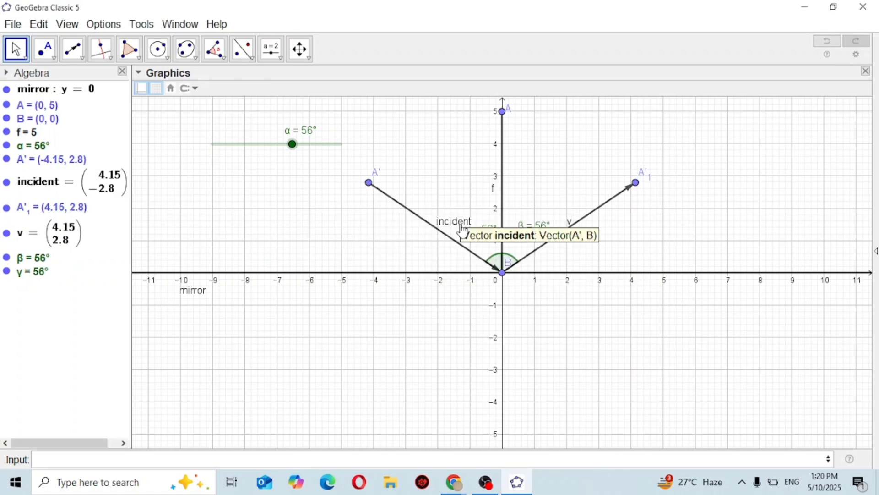
left_click_drag(462, 231, 421, 193)
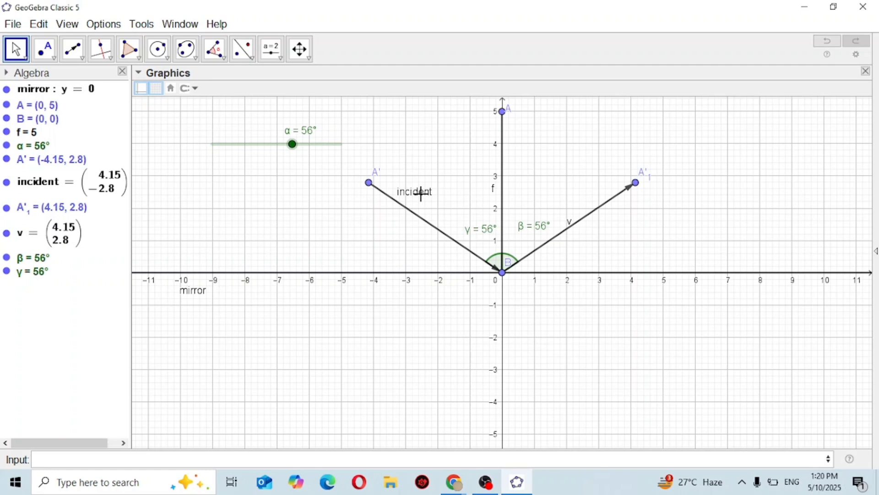
- Rename vector v to "reflected" and move its label beside the ray, just below point A'₁
right_click(567, 227)
left_click(615, 327)
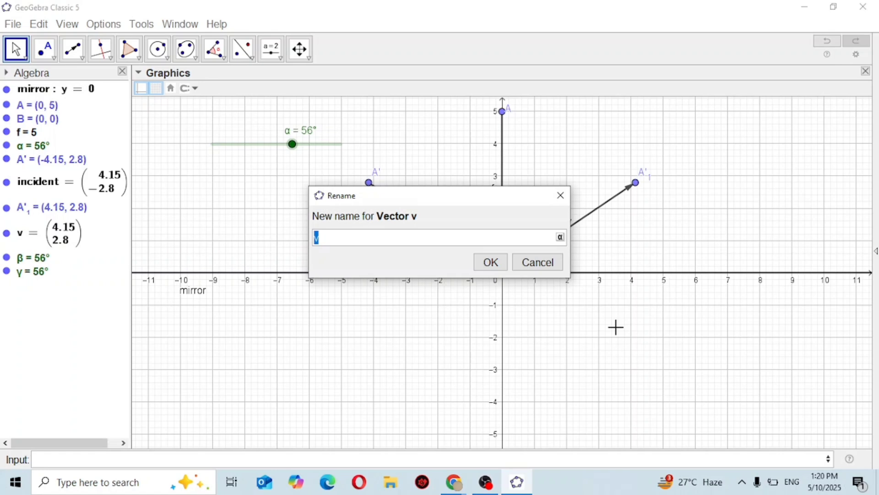
type("reflected")
key("Return")
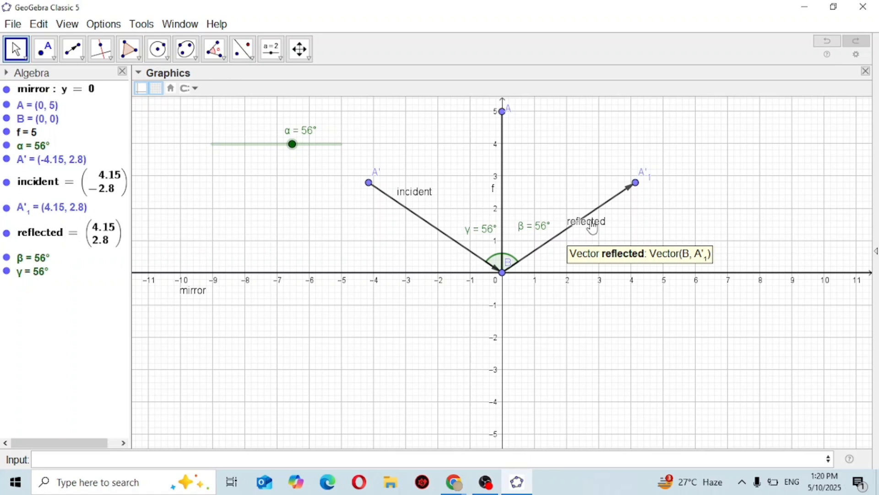
left_click_drag(593, 227, 651, 205)
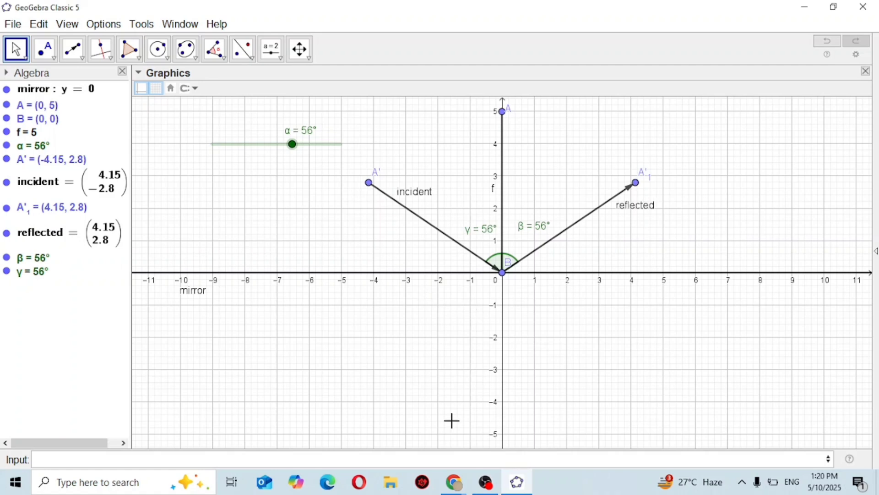
left_click(485, 483)
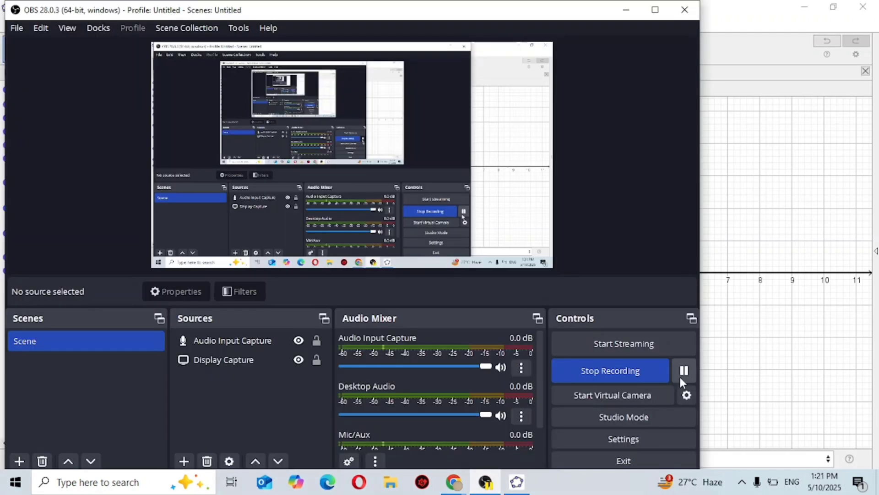
left_click(627, 12)
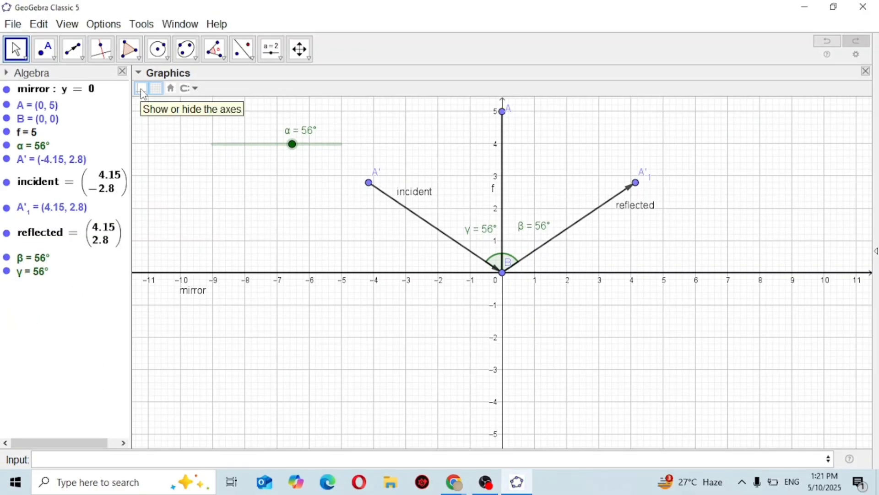
- Hide the axes and the grid in the graphics view, and set the α slider to 21°
left_click(142, 90)
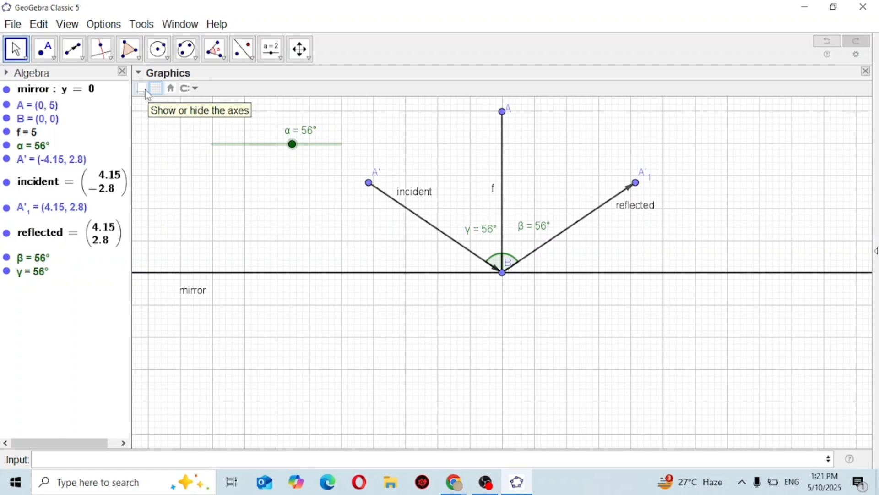
left_click(157, 89)
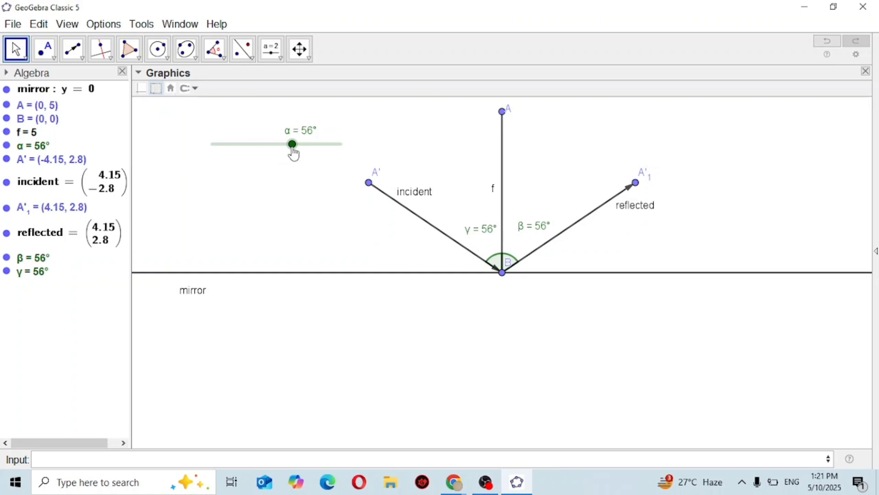
left_click_drag(294, 152, 244, 213)
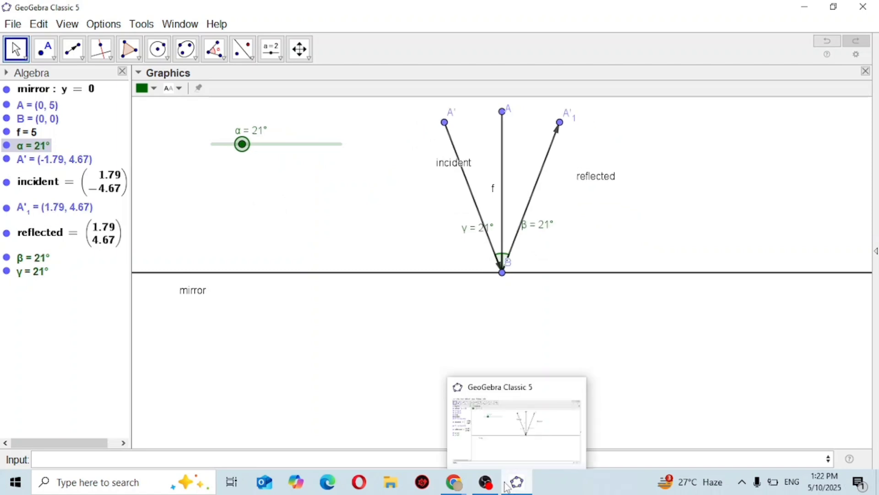
mouse_move(487, 489)
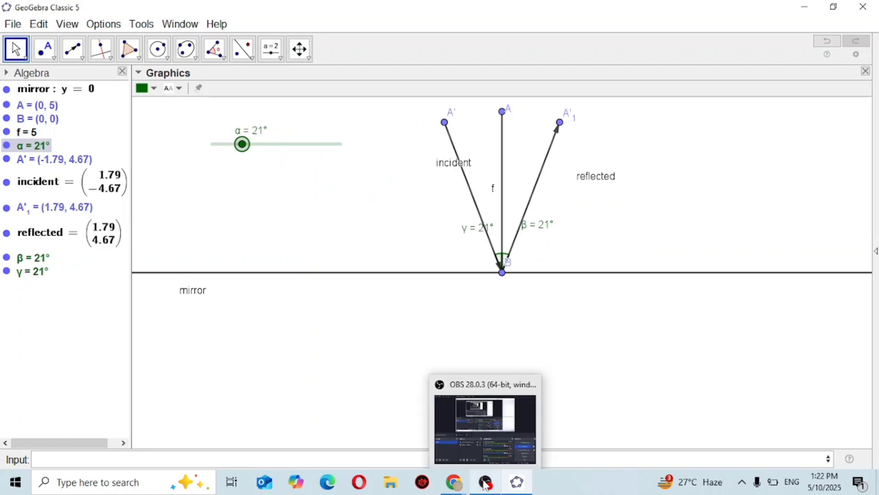
left_click(486, 485)
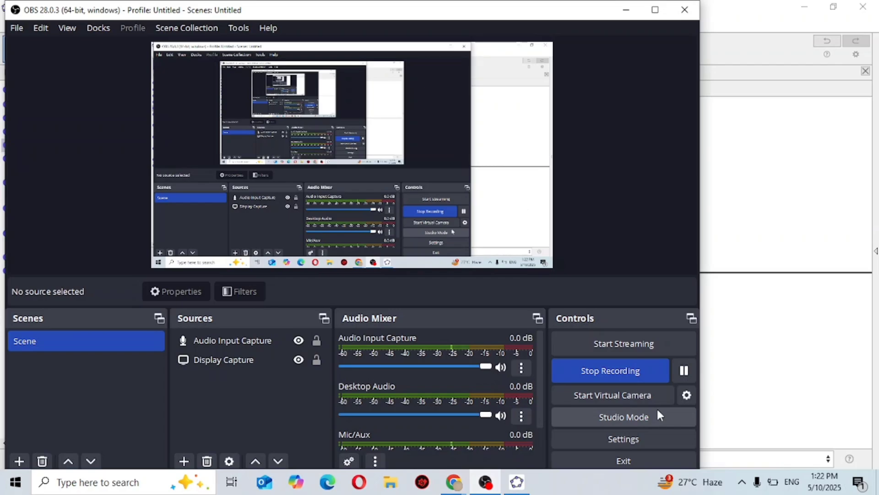